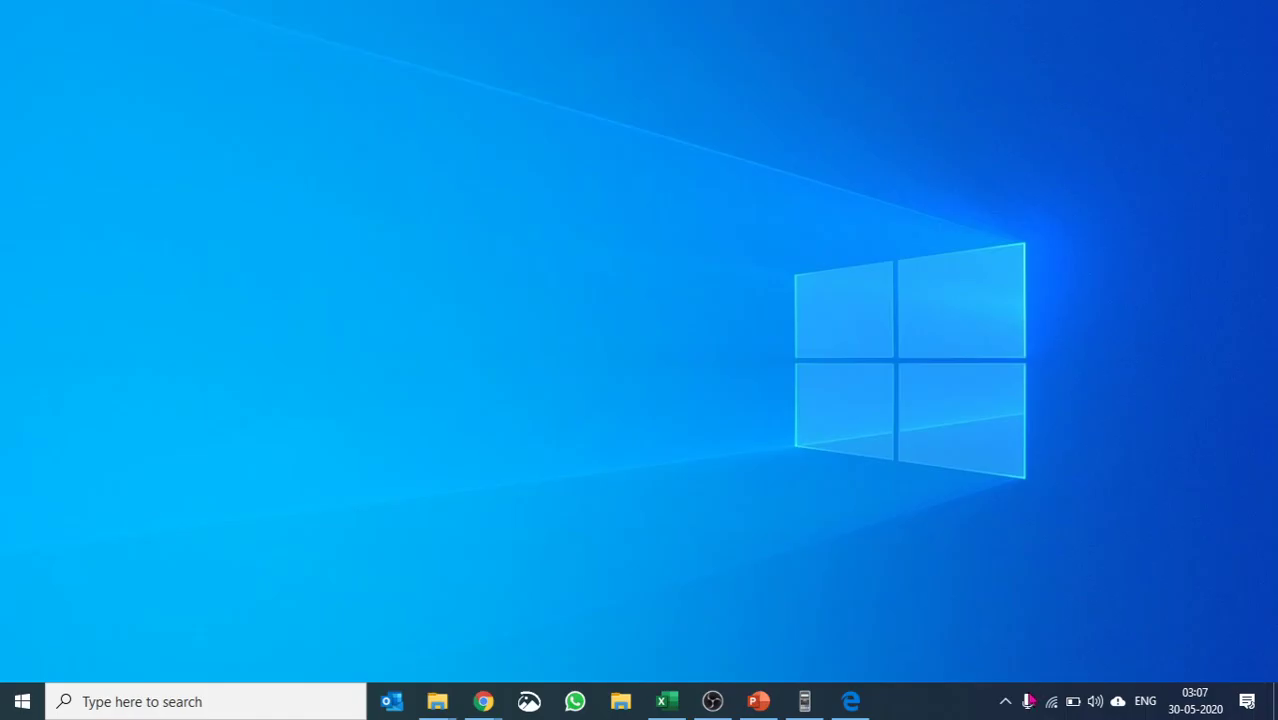
# Step: Launch the ClassWiz emulator and pick Calculate mode from the MENU list
pyautogui.click(804, 701)
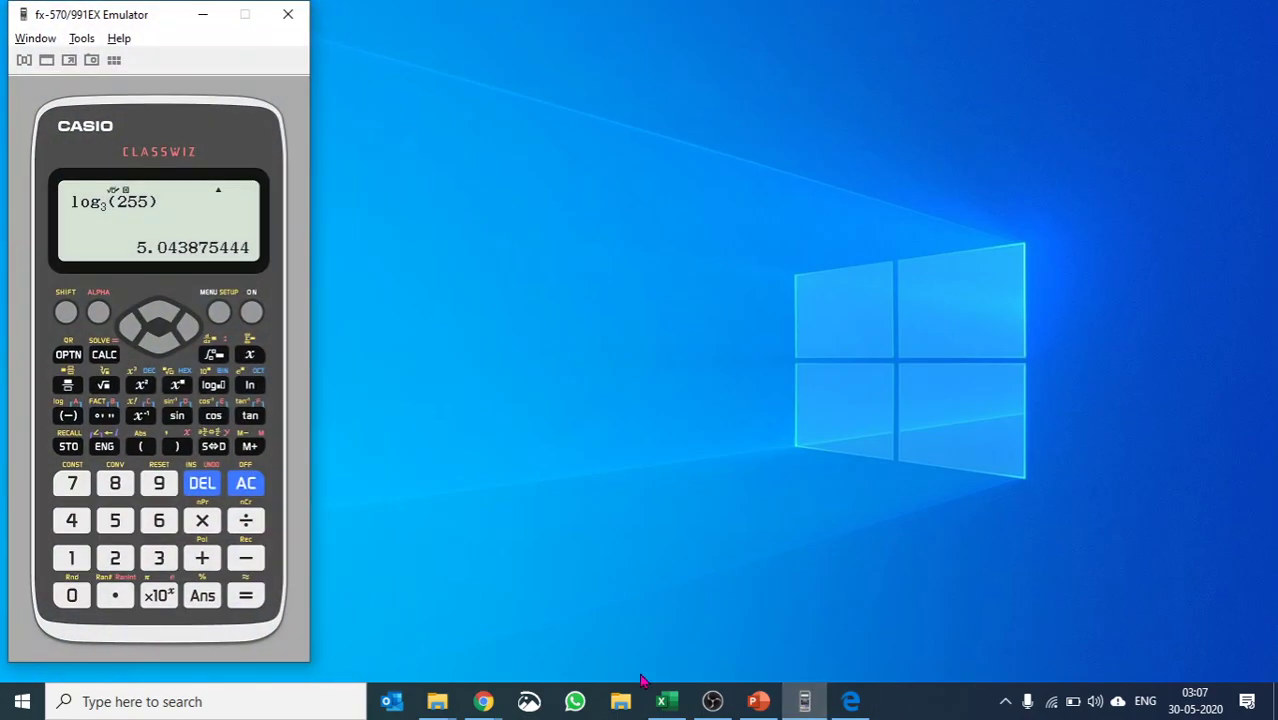
pyautogui.click(216, 315)
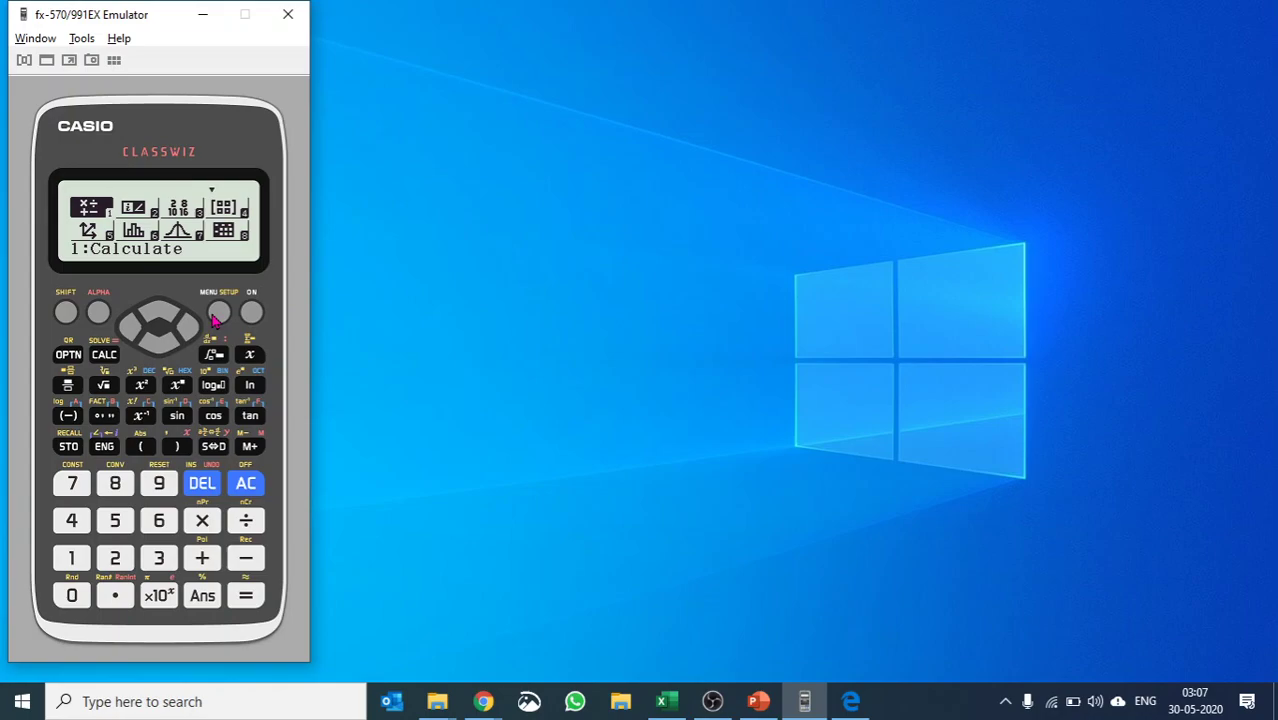
pyautogui.click(72, 559)
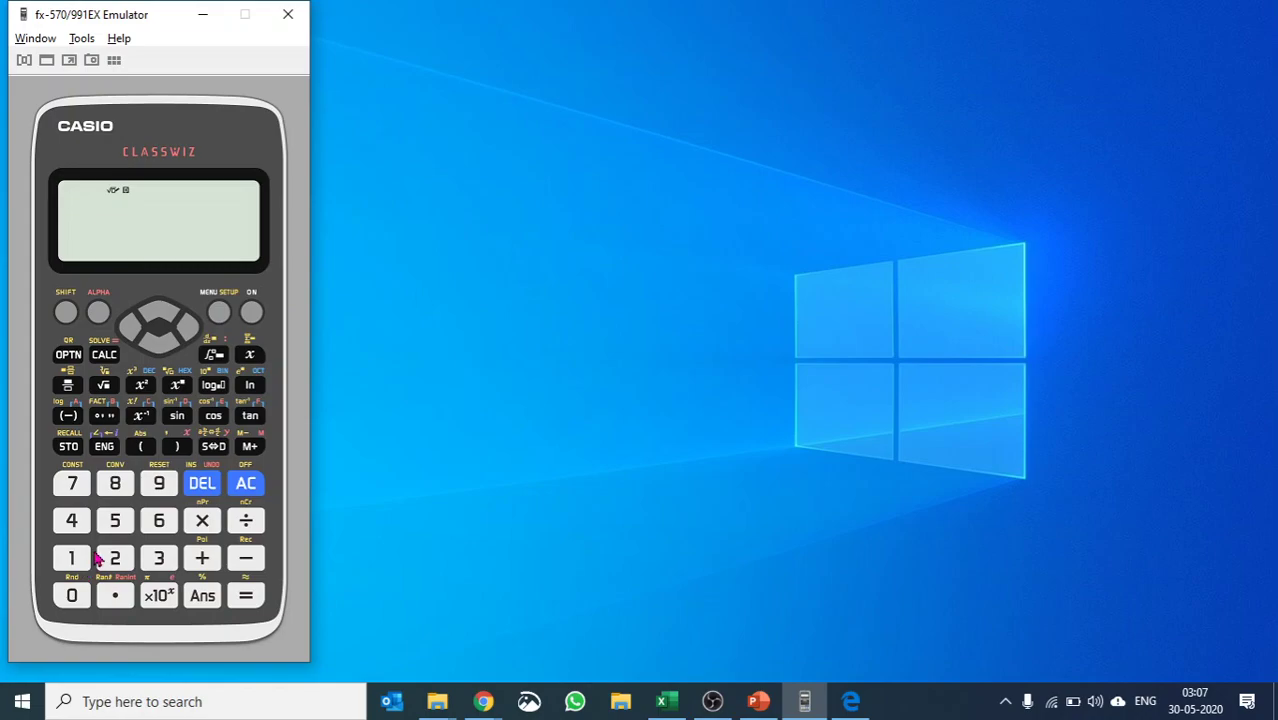
# Step: Compute 2.3 to the 7th power, giving 340.4825447
pyautogui.click(112, 566)
pyautogui.click(115, 595)
pyautogui.click(160, 566)
pyautogui.click(178, 386)
pyautogui.click(86, 483)
pyautogui.click(247, 597)
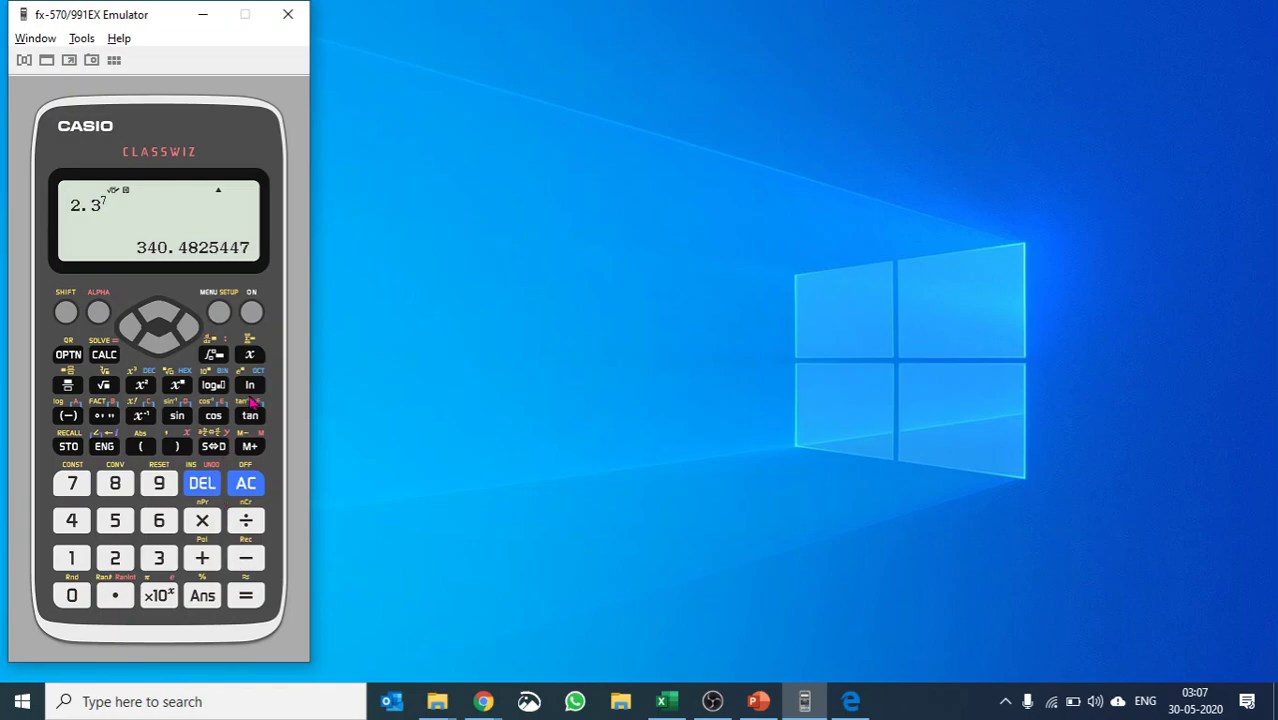
# Step: Evaluate cos(45) and toggle the result between √2/2 and 0.7071067812
pyautogui.click(213, 416)
pyautogui.click(82, 522)
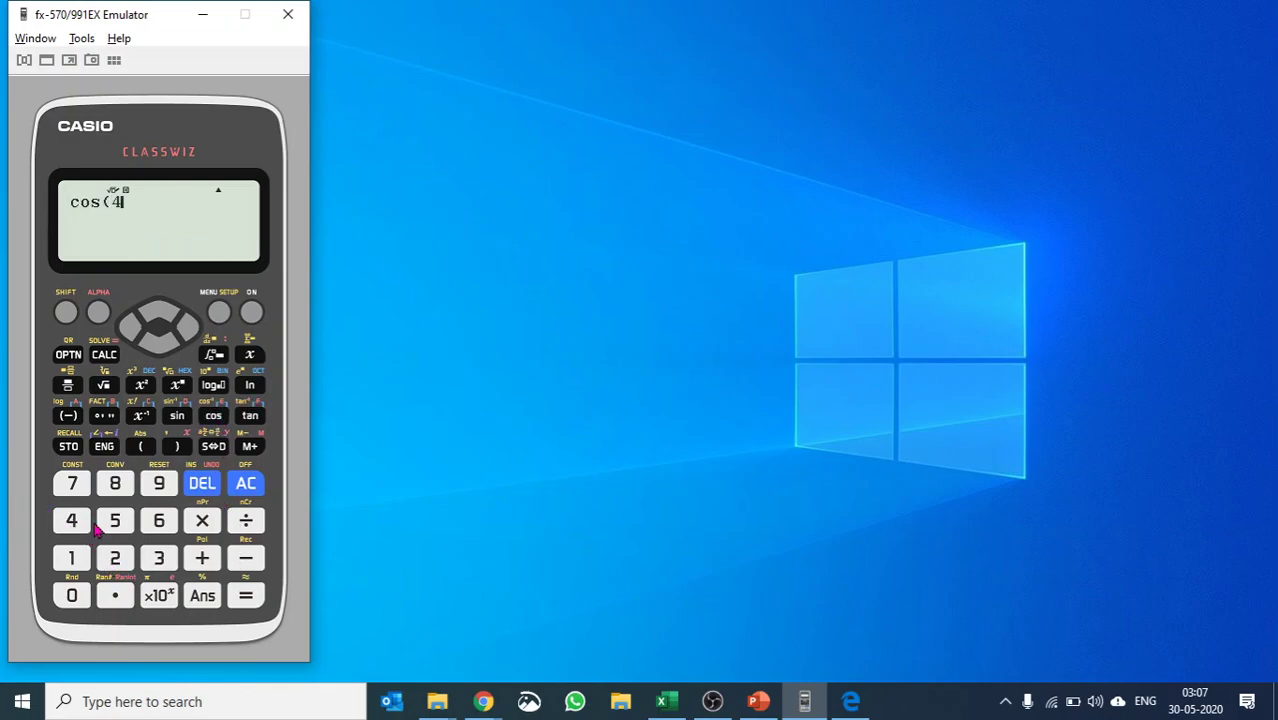
pyautogui.click(115, 522)
pyautogui.click(181, 449)
pyautogui.click(246, 596)
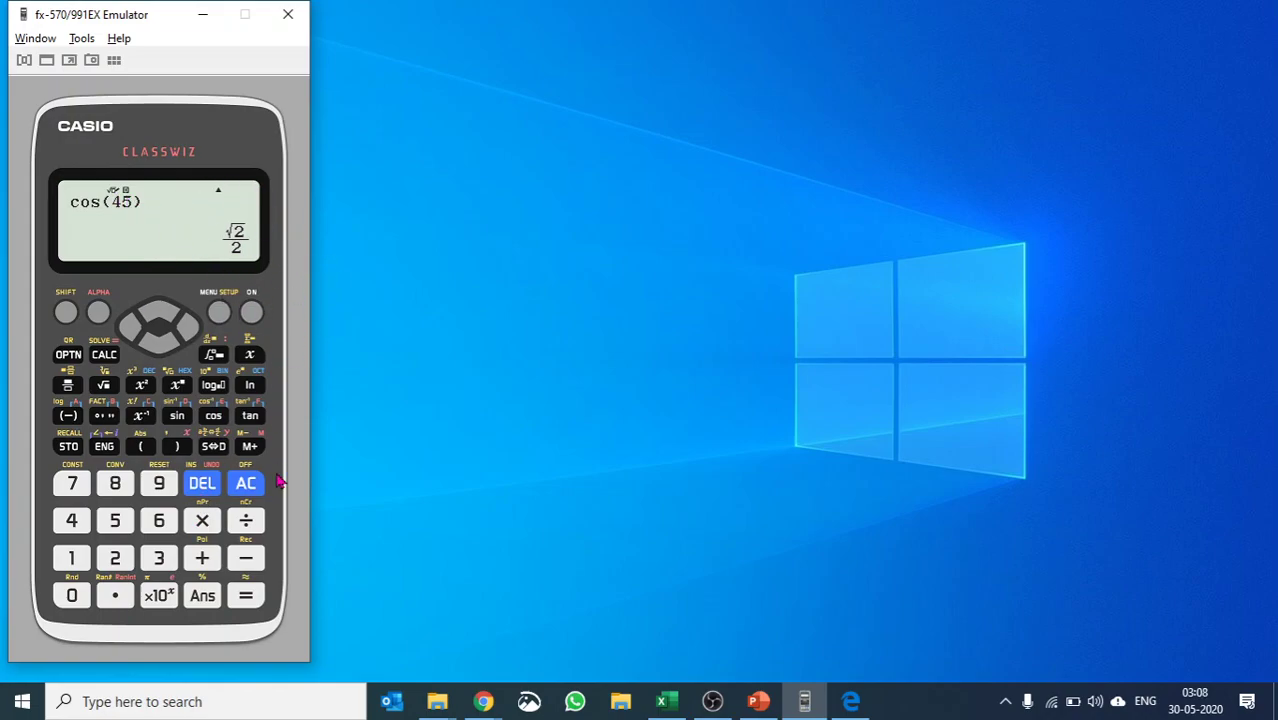
pyautogui.click(222, 451)
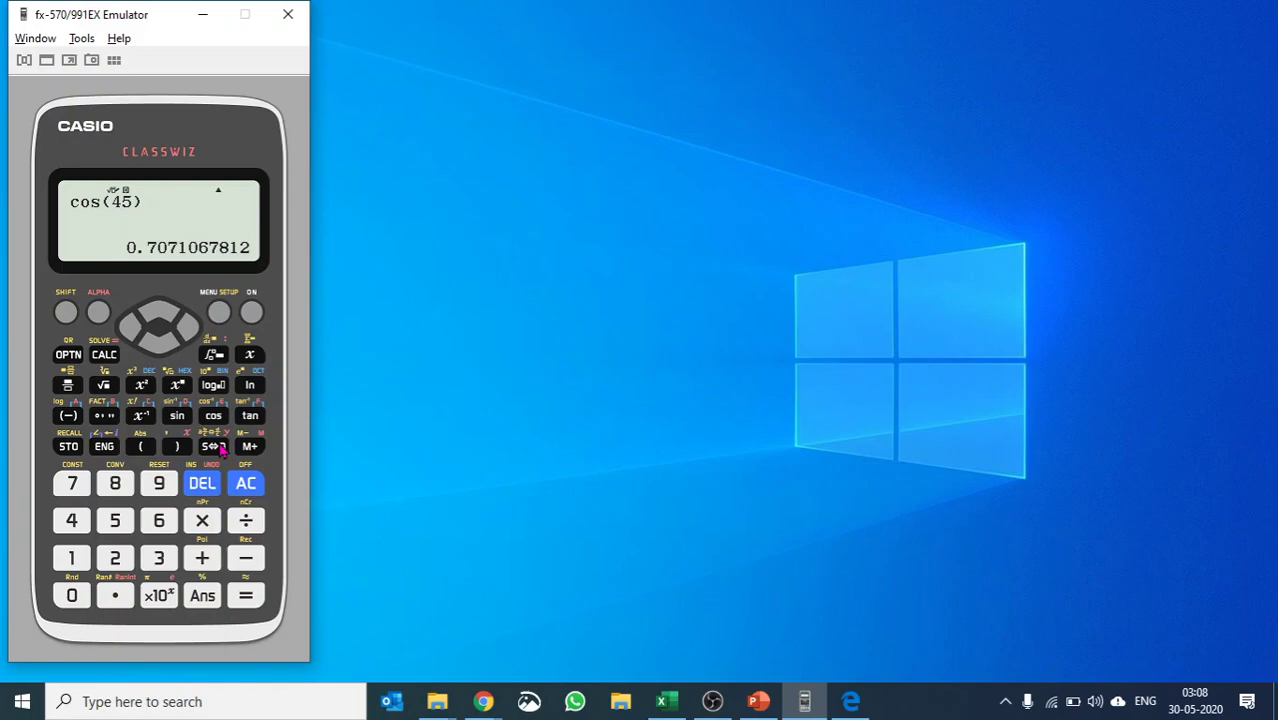
pyautogui.click(222, 451)
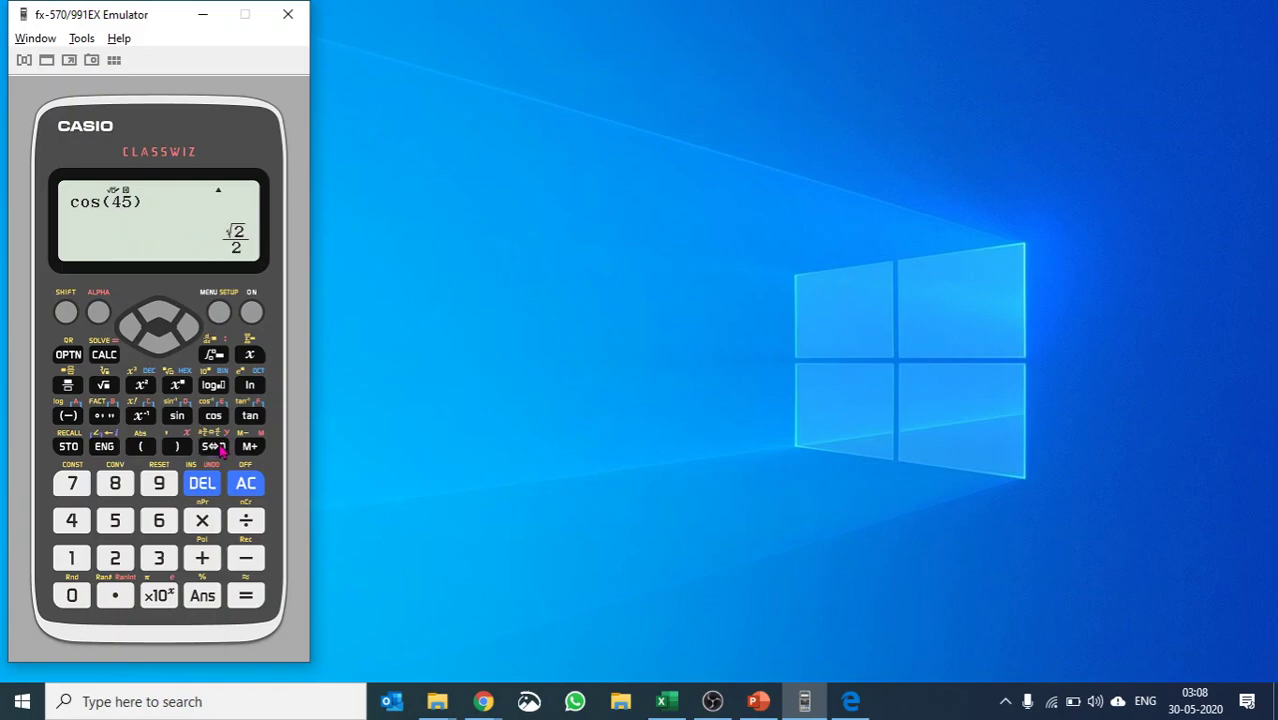
pyautogui.click(222, 451)
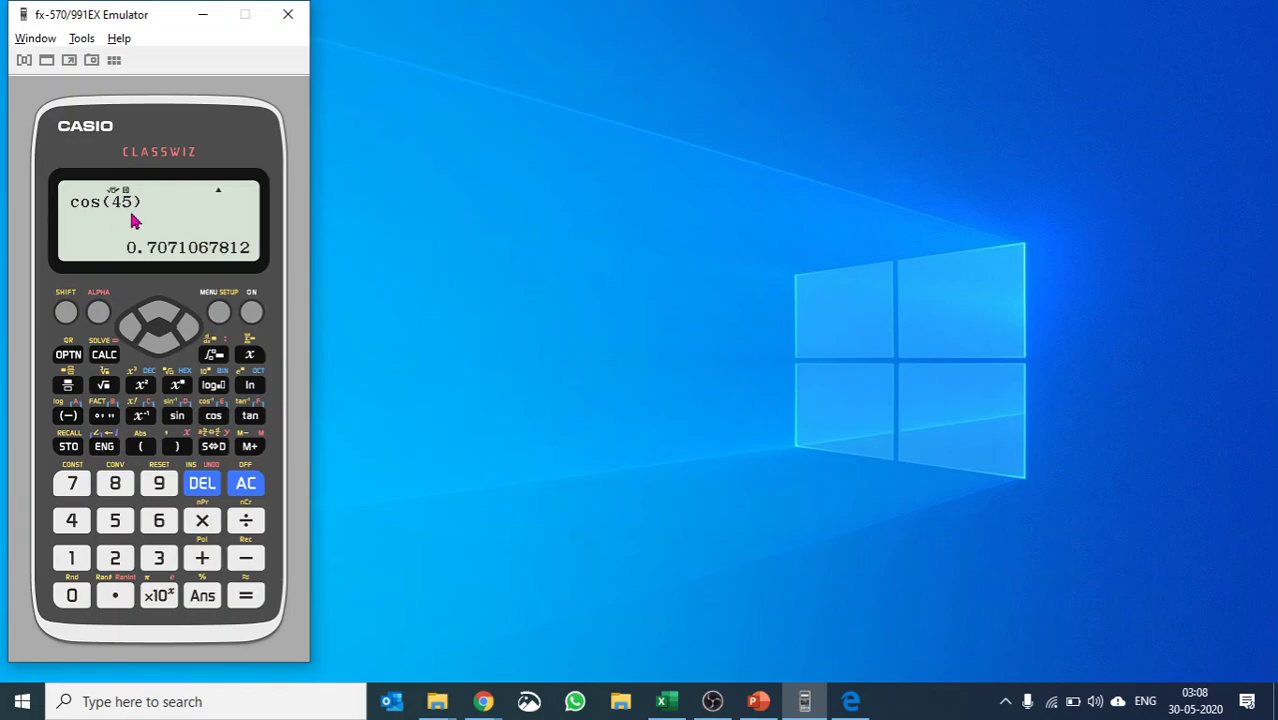
# Step: Set the angle unit to Radian in SETUP
pyautogui.click(67, 313)
pyautogui.click(224, 318)
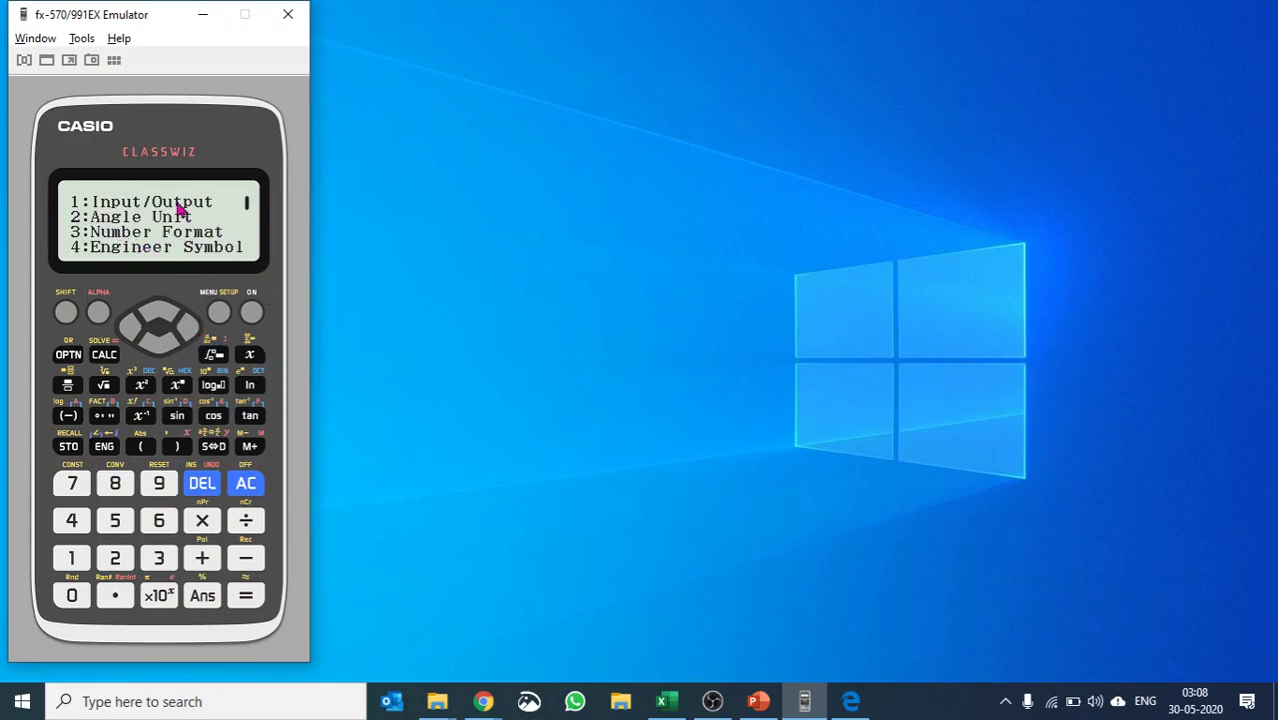
pyautogui.click(117, 560)
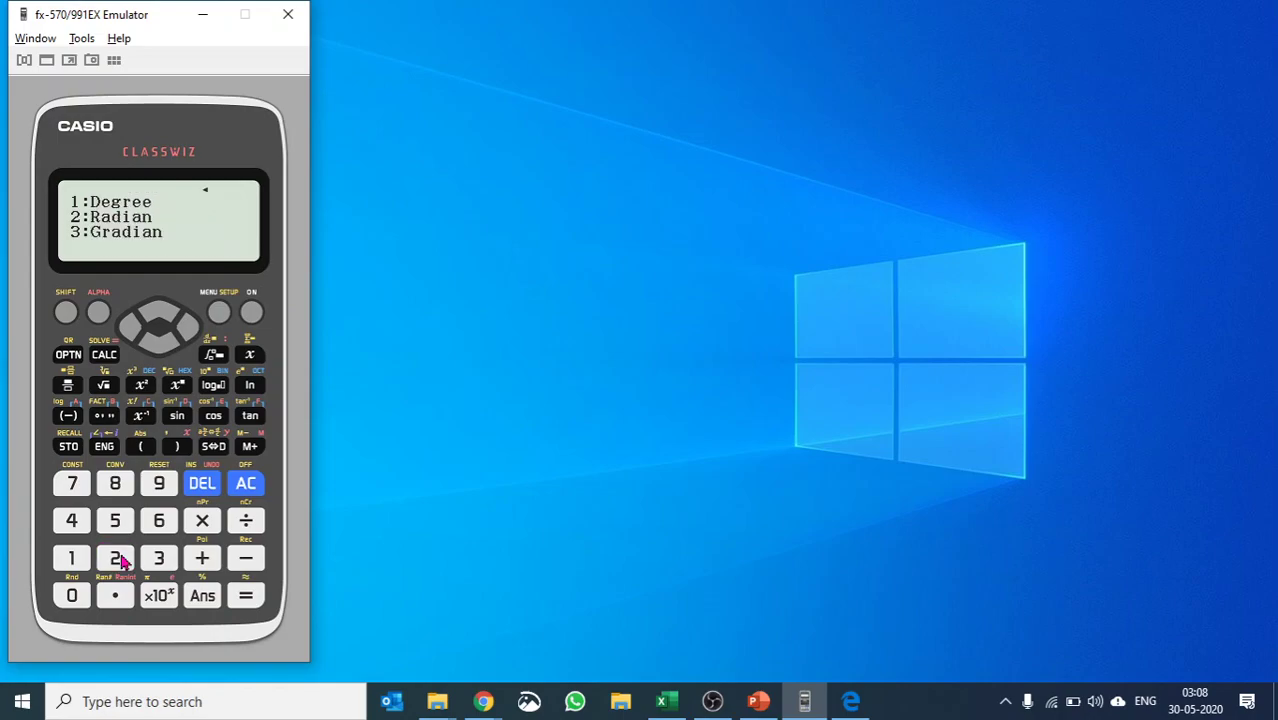
pyautogui.click(117, 560)
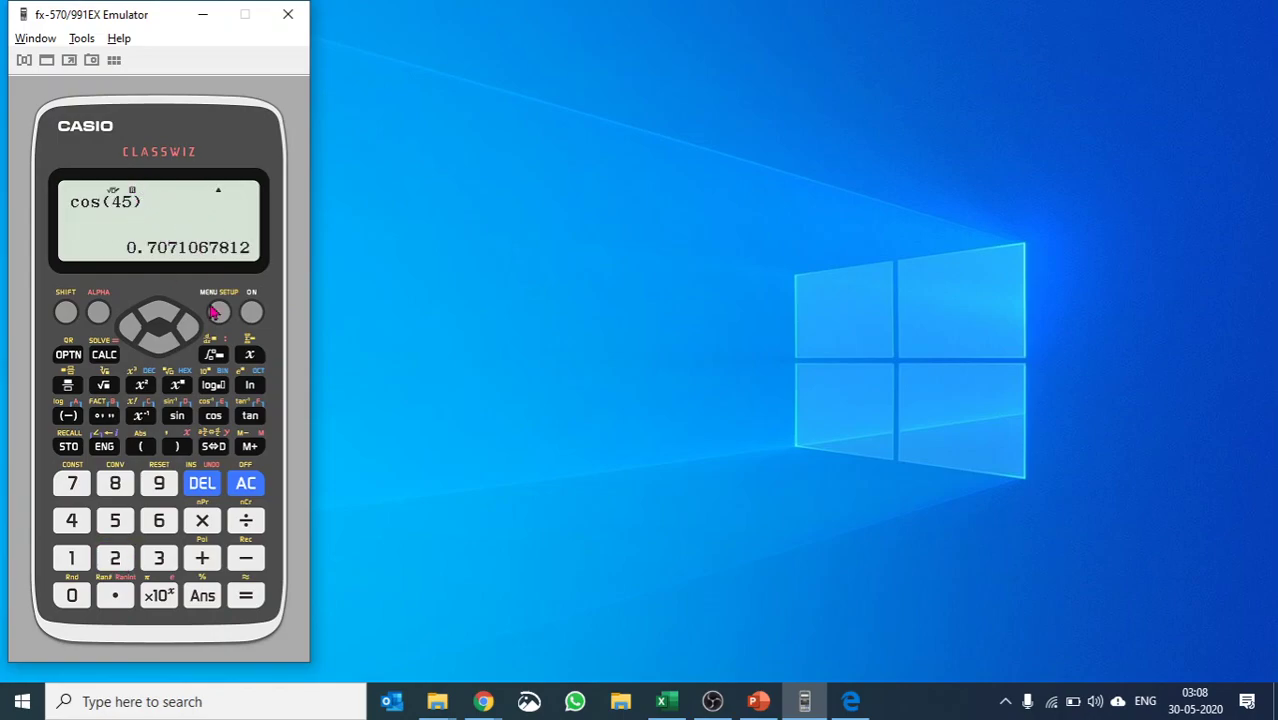
# Step: Evaluate sin(45) in radians, giving 0.8509035245
pyautogui.click(180, 420)
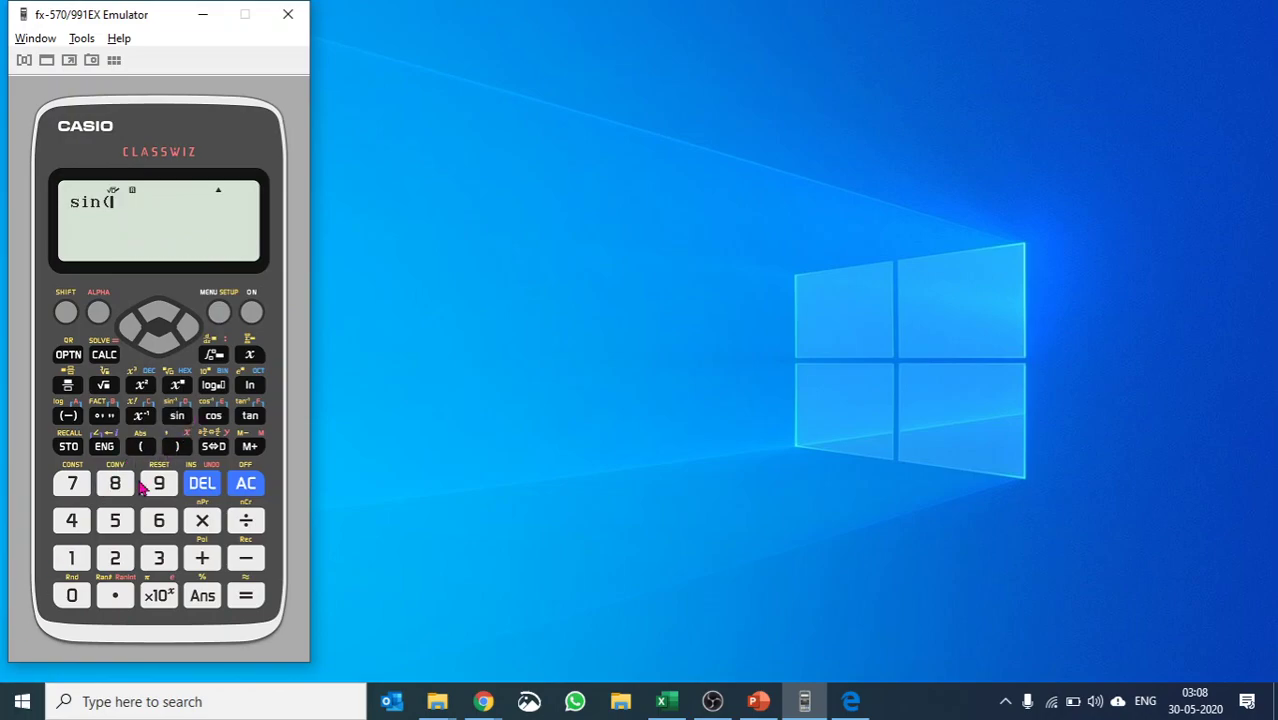
pyautogui.click(72, 520)
pyautogui.click(117, 522)
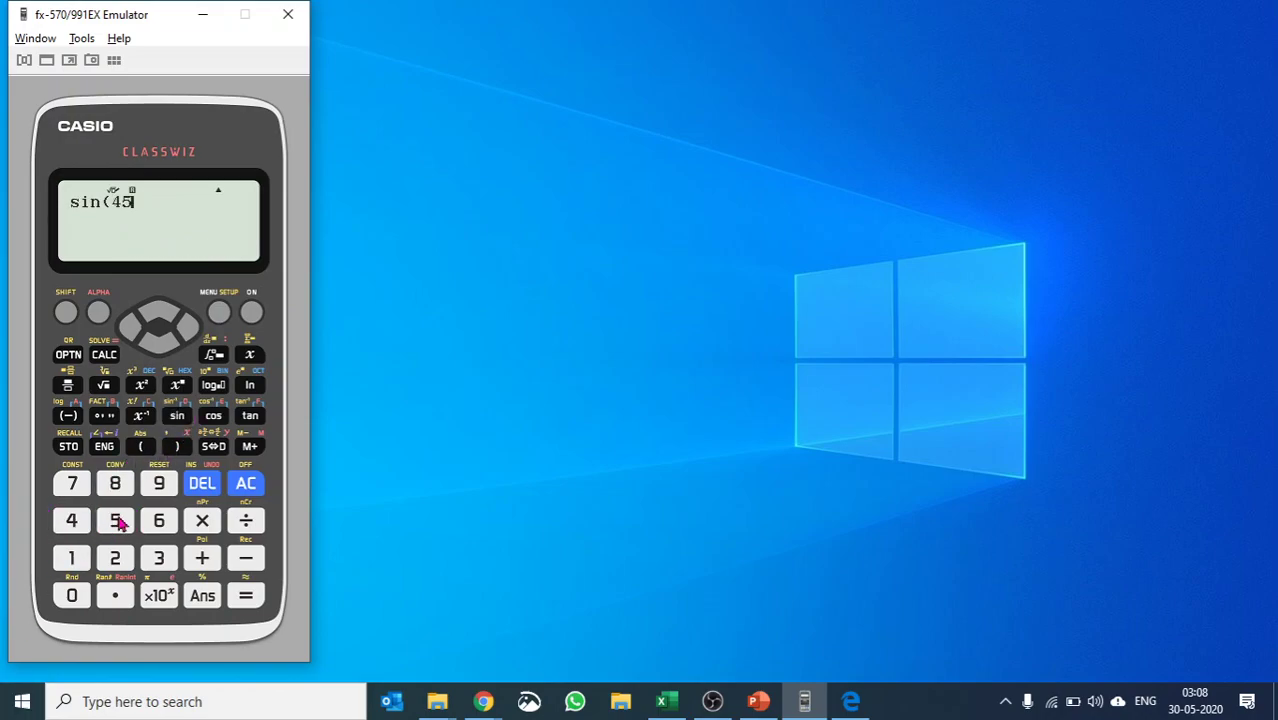
pyautogui.click(177, 447)
pyautogui.click(232, 598)
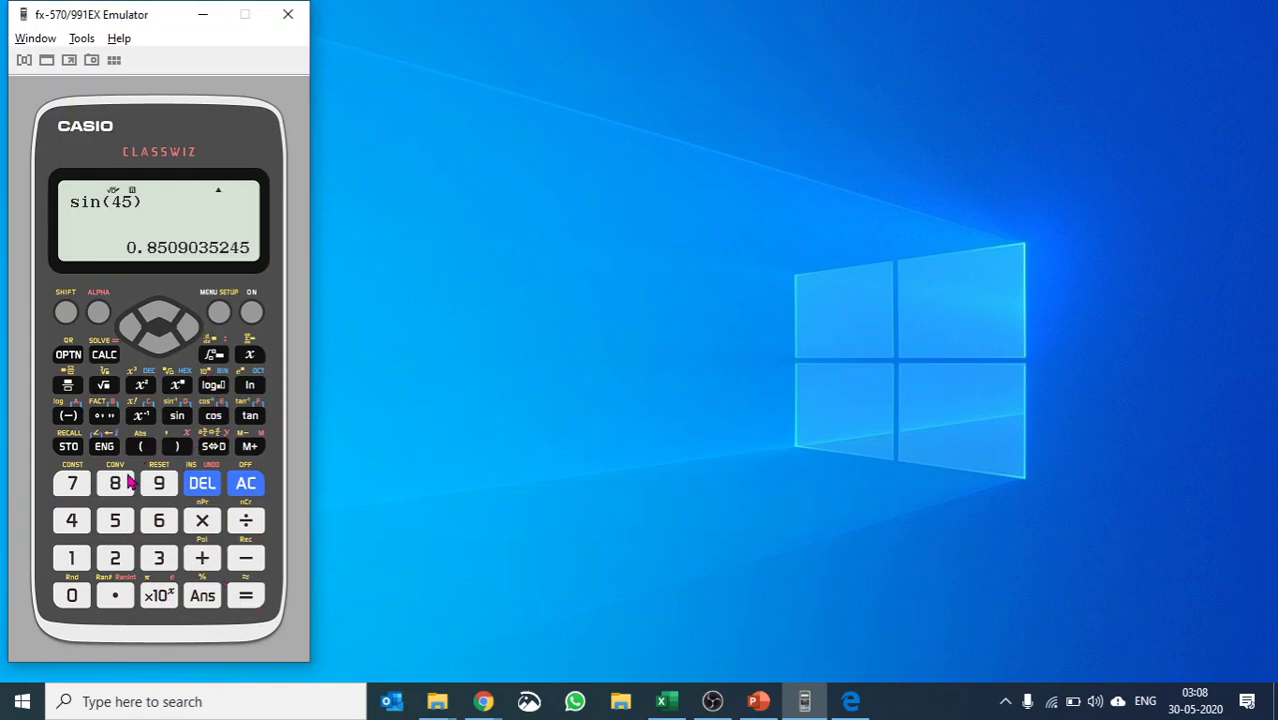
# Step: Evaluate sin(π÷2), which gives 1
pyautogui.click(182, 422)
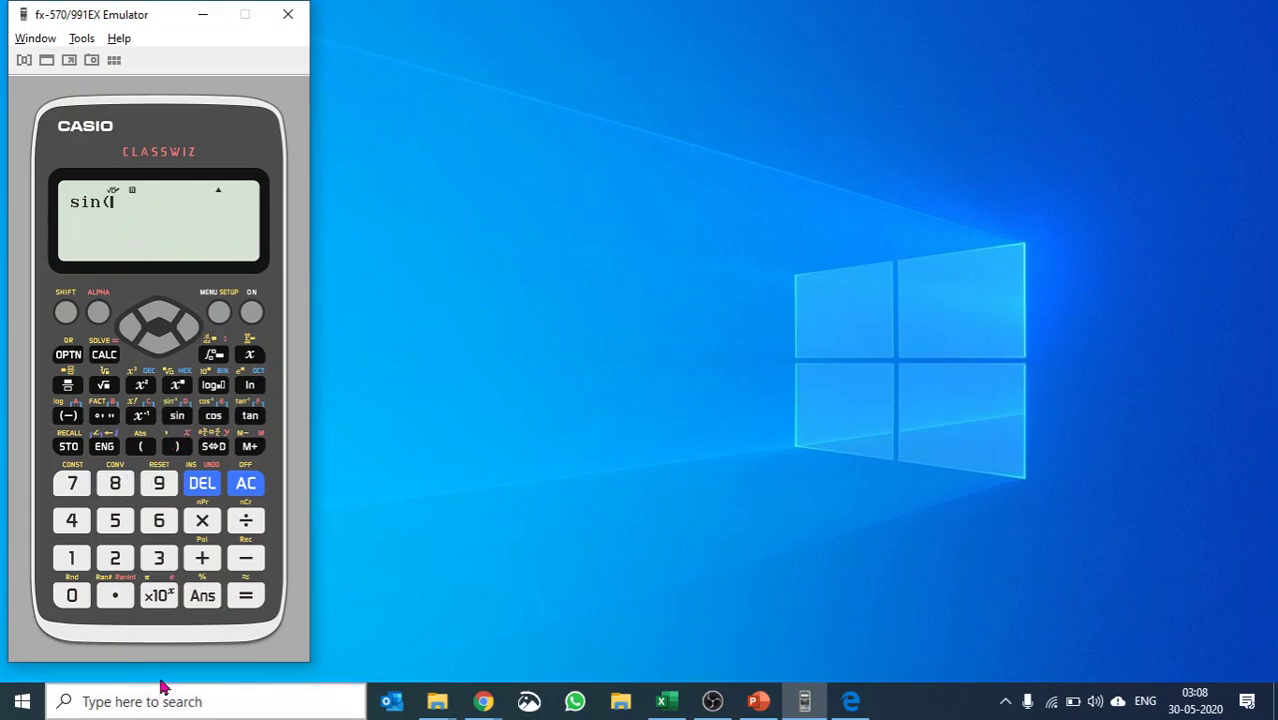
pyautogui.click(68, 313)
pyautogui.click(168, 603)
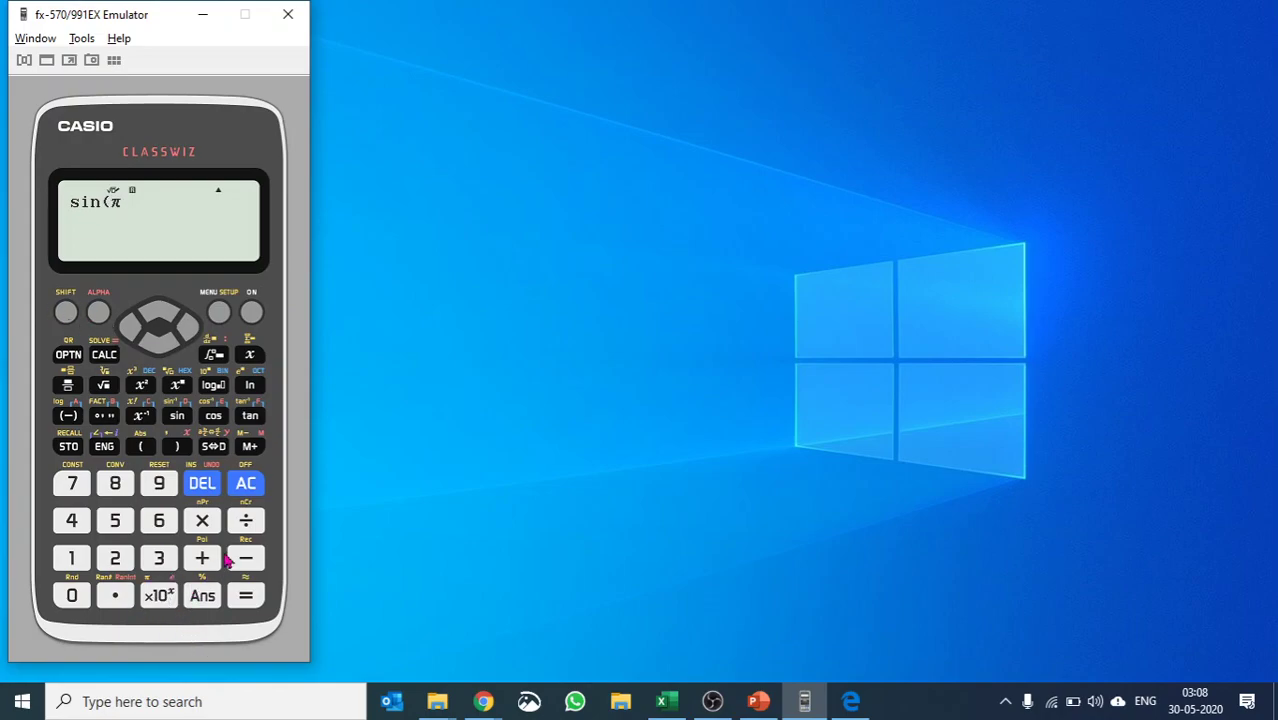
pyautogui.click(243, 522)
pyautogui.click(122, 560)
pyautogui.click(177, 446)
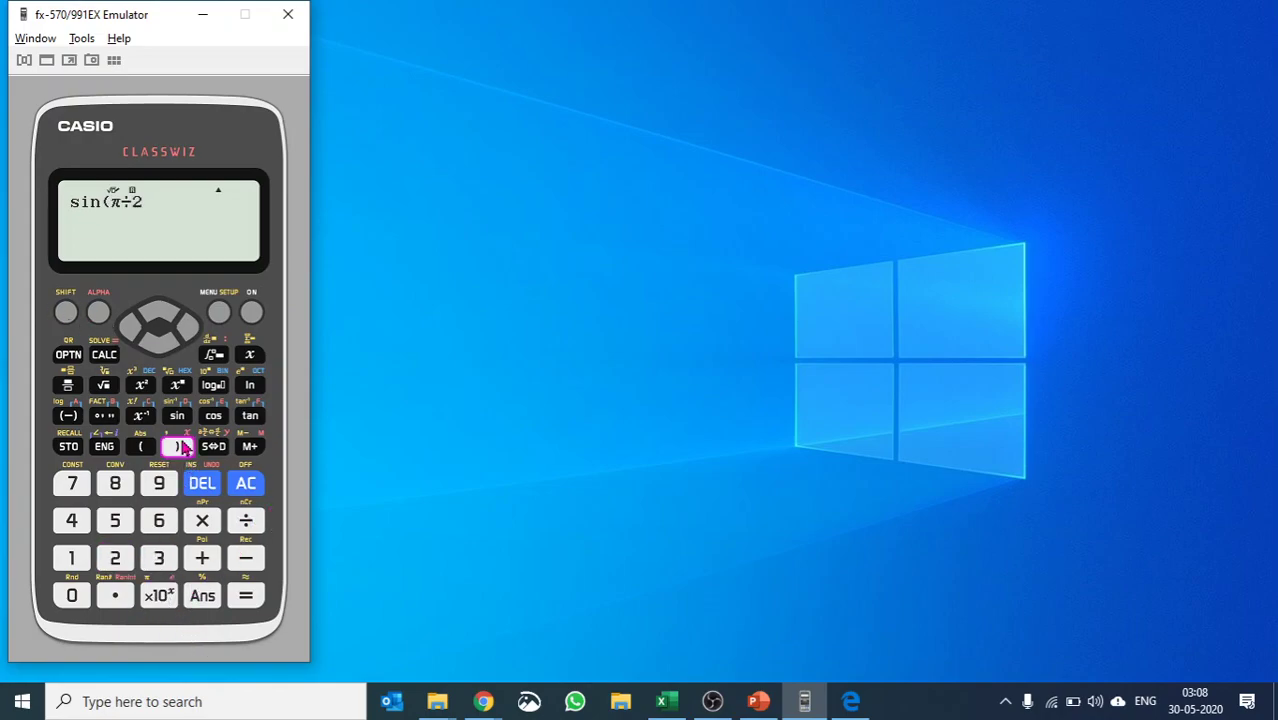
pyautogui.click(240, 598)
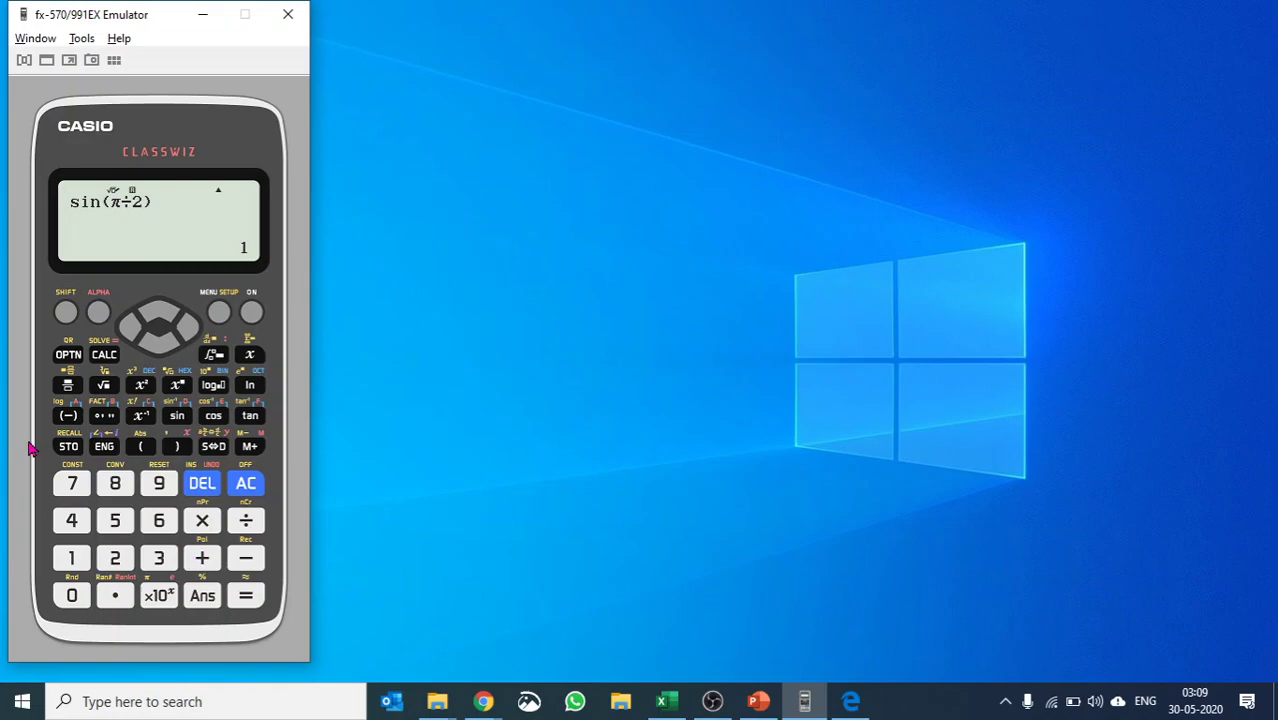
pyautogui.click(66, 314)
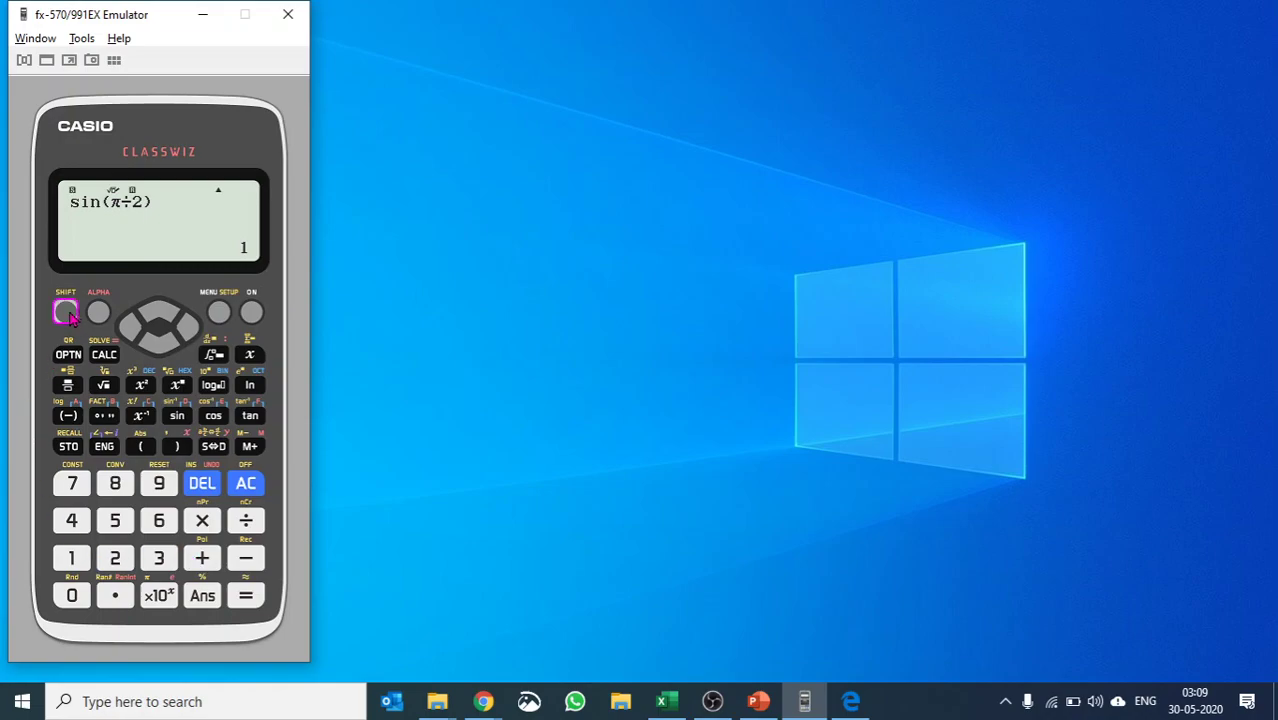
pyautogui.click(220, 315)
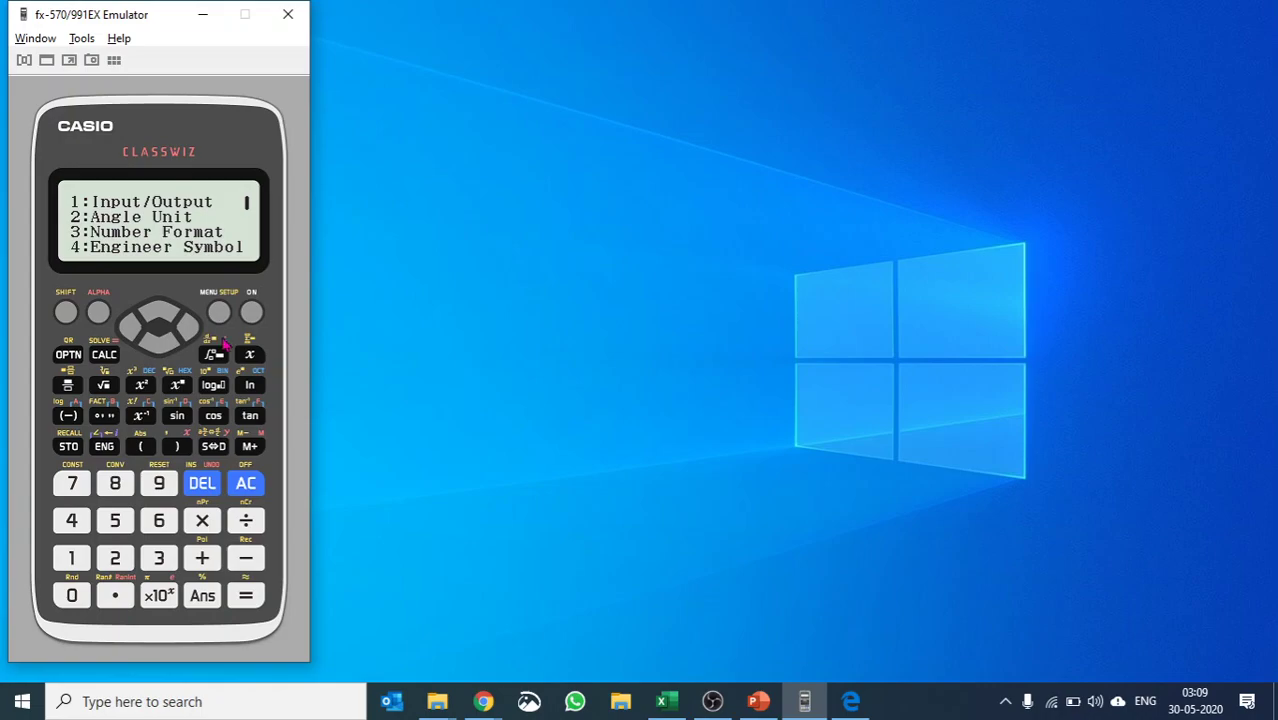
pyautogui.click(162, 559)
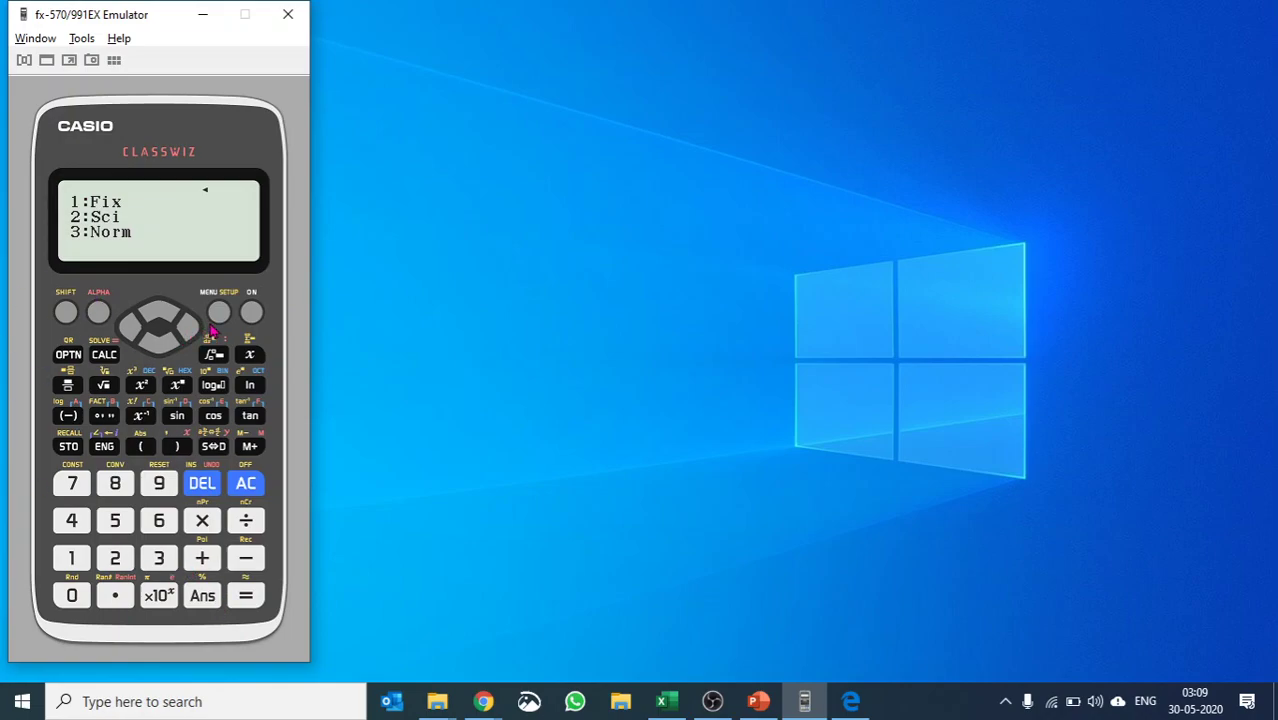
pyautogui.click(246, 484)
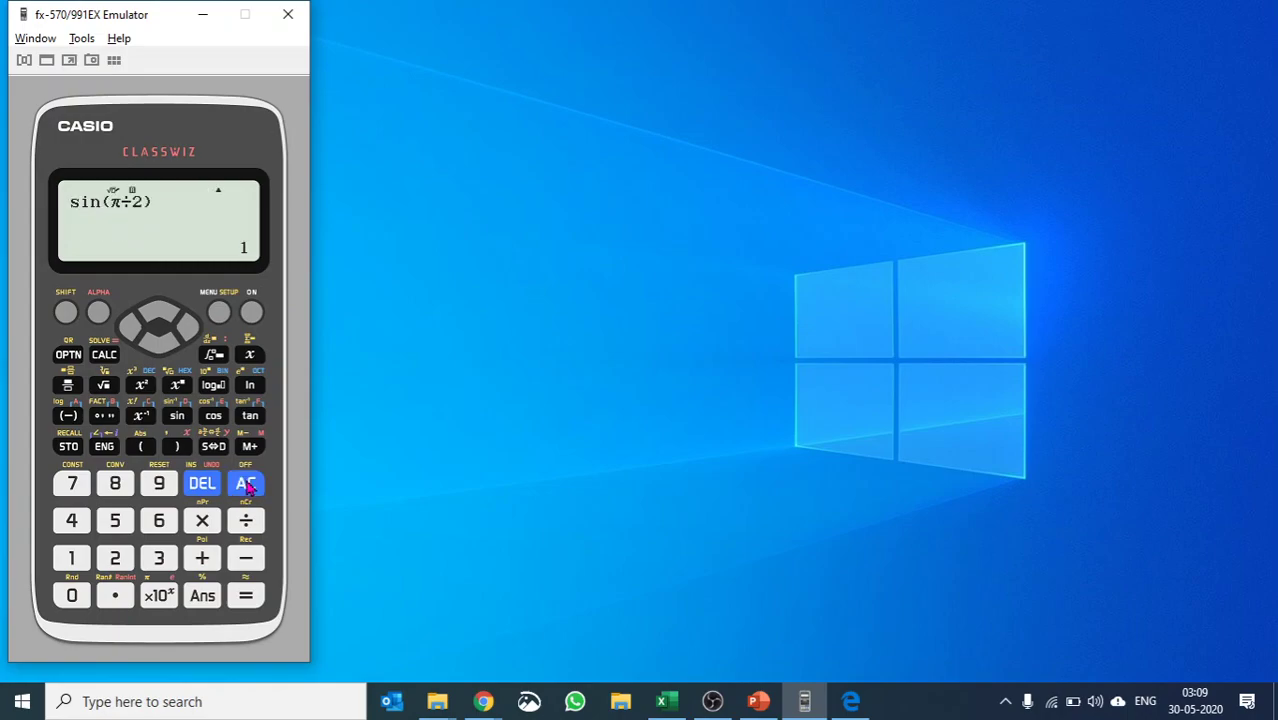
pyautogui.click(70, 312)
pyautogui.click(221, 314)
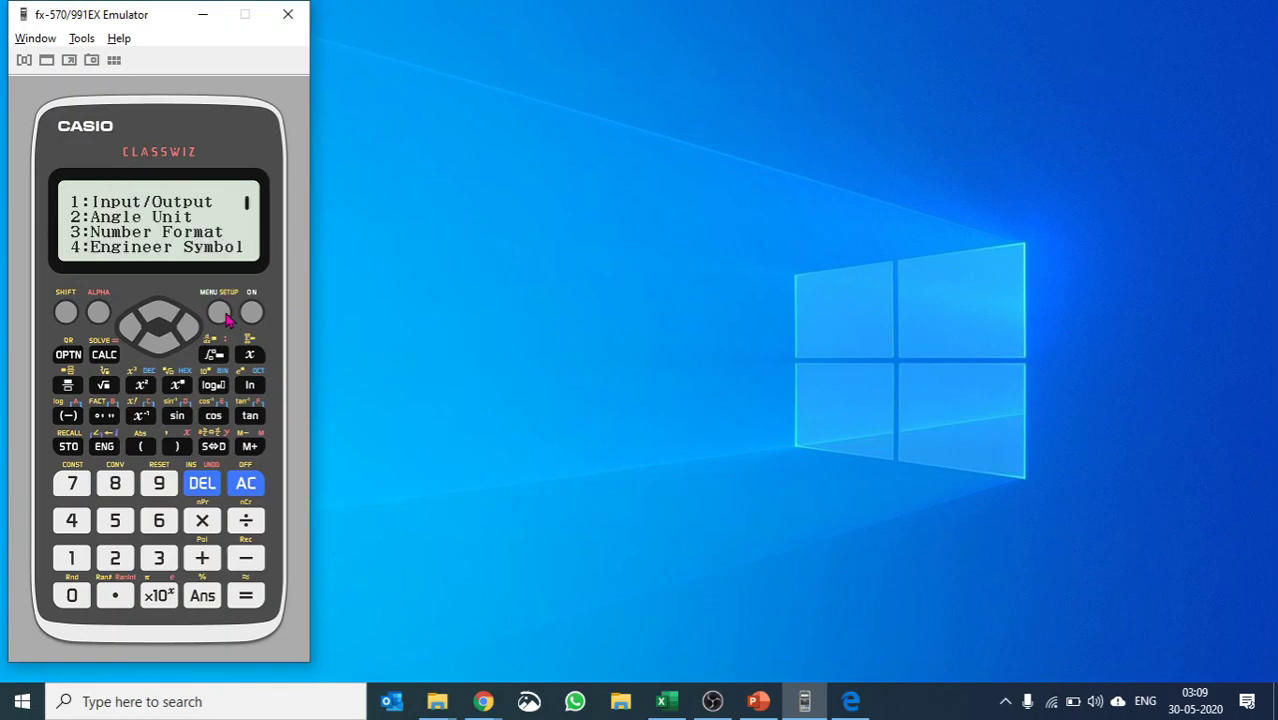
pyautogui.click(162, 345)
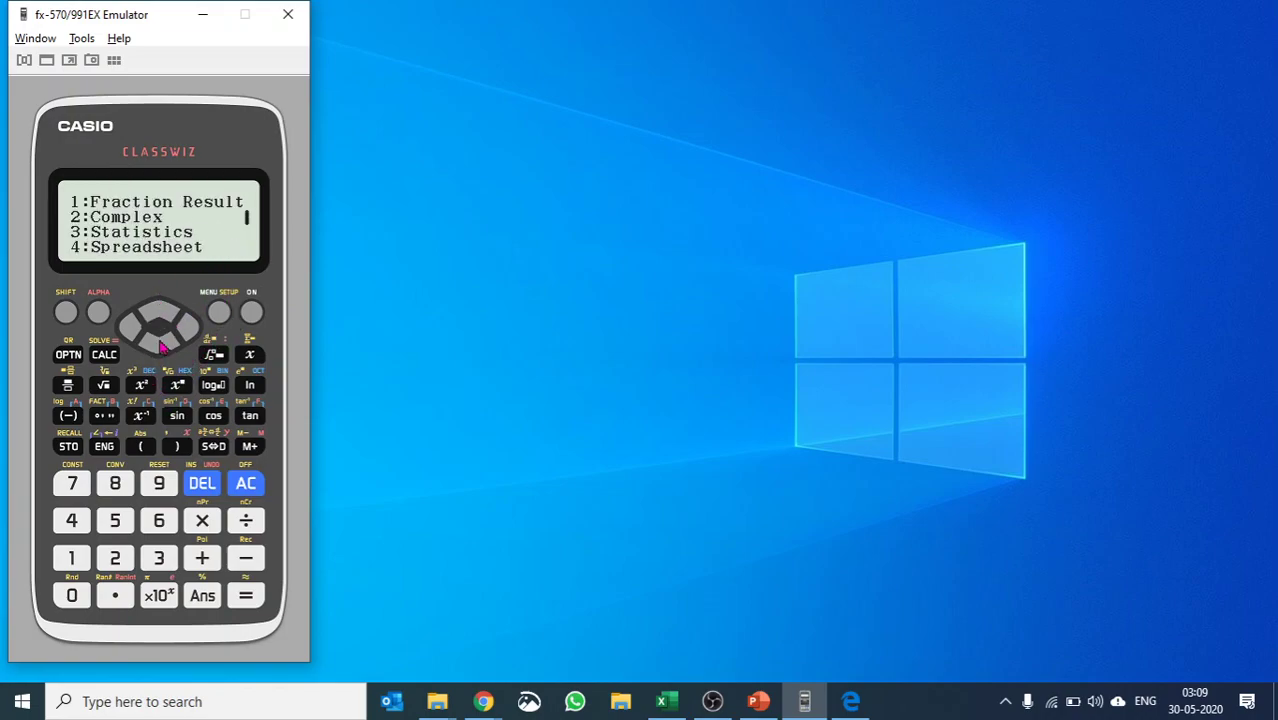
pyautogui.click(85, 562)
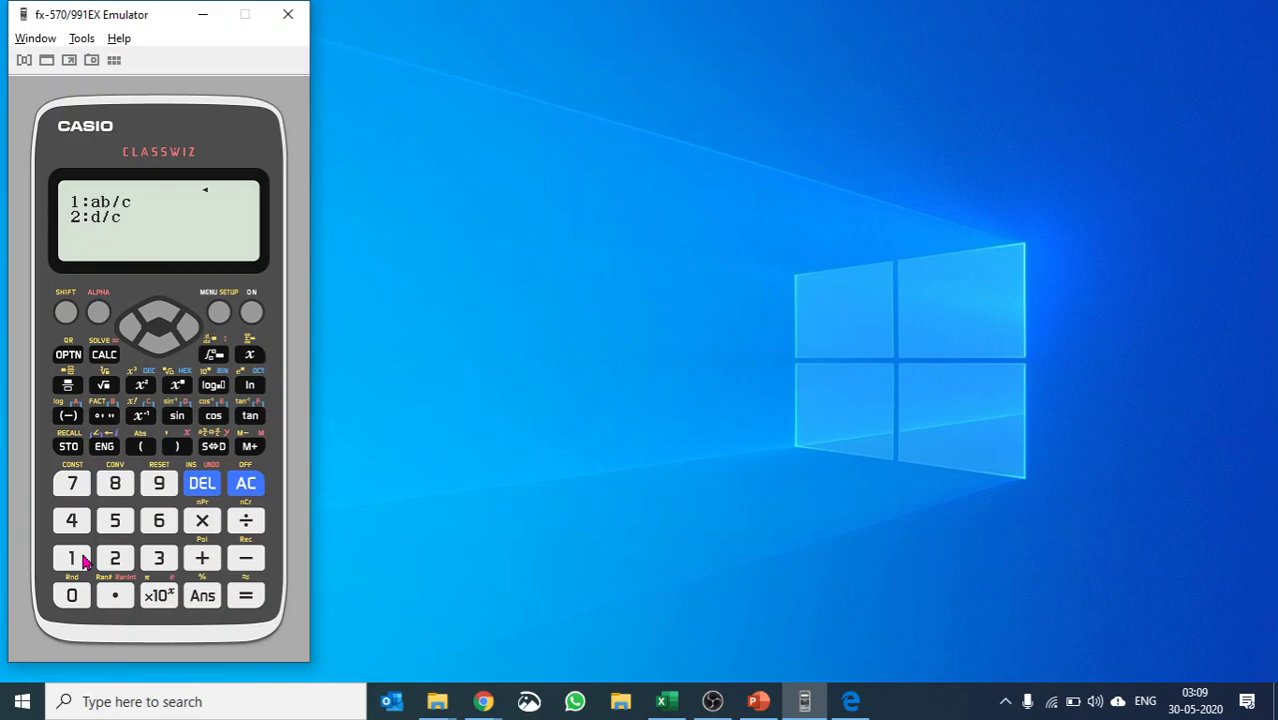
pyautogui.click(71, 313)
pyautogui.click(221, 312)
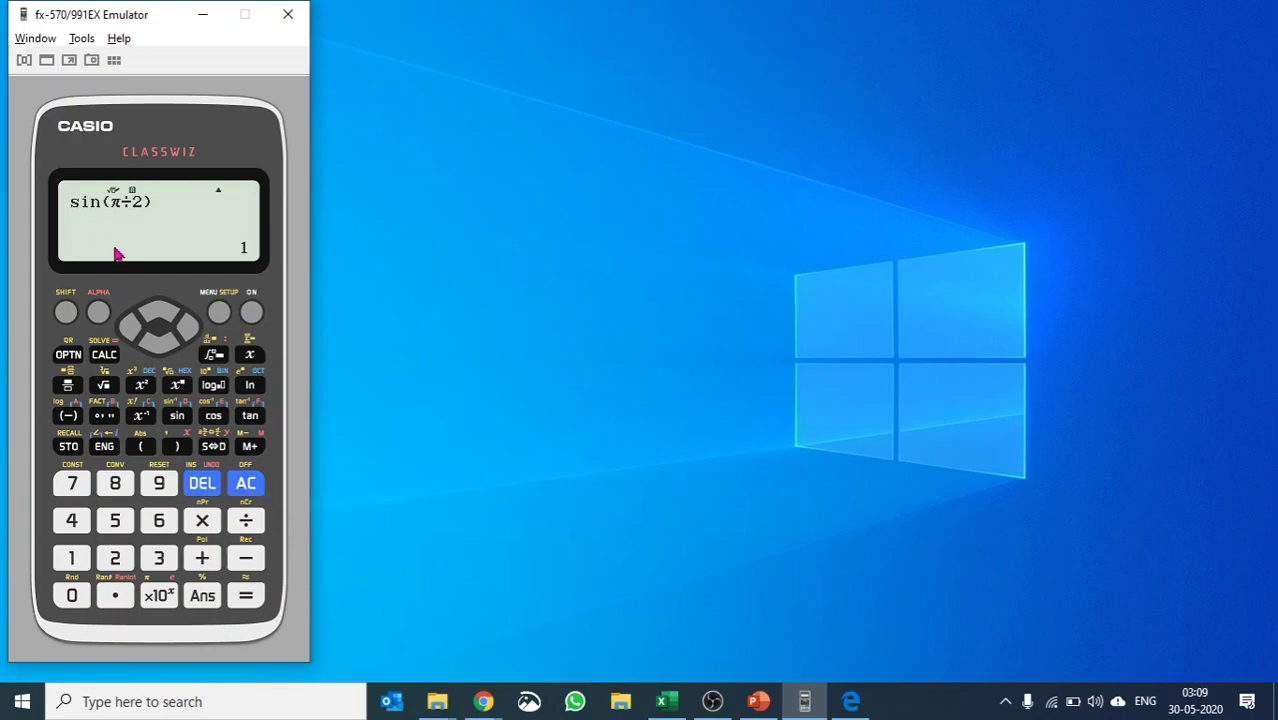
pyautogui.click(66, 316)
pyautogui.click(219, 312)
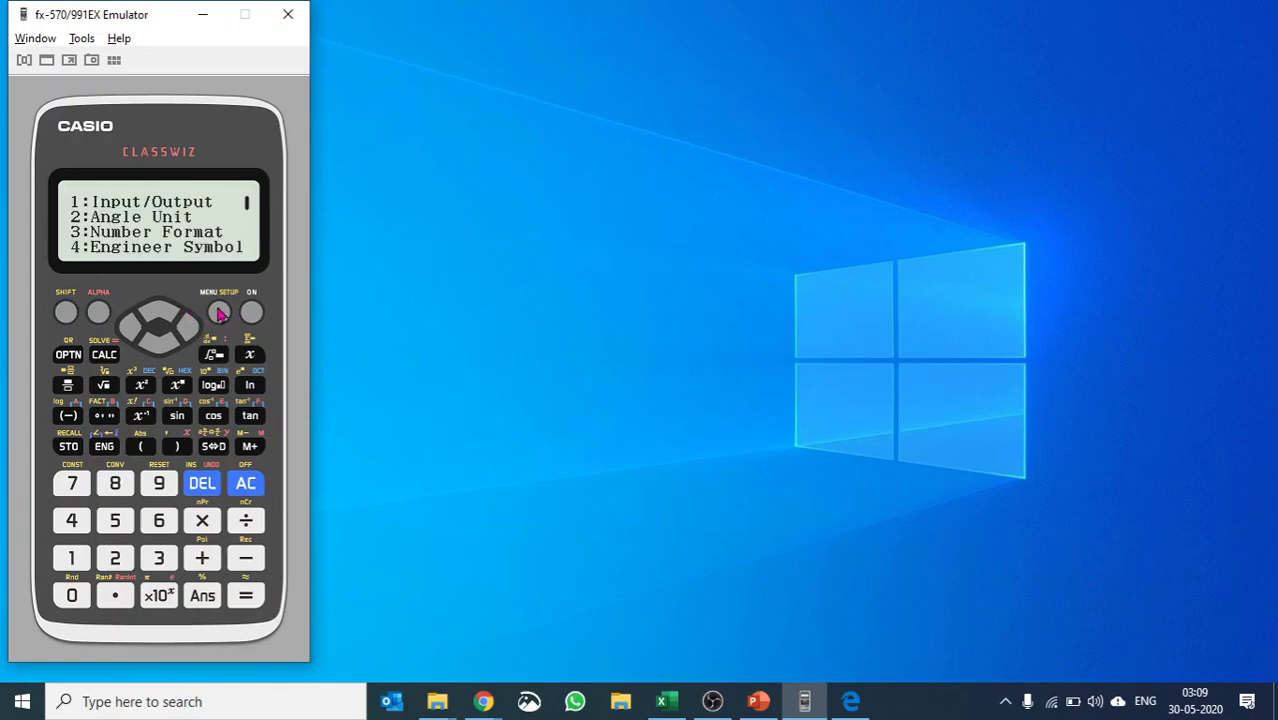
pyautogui.click(160, 342)
pyautogui.click(167, 345)
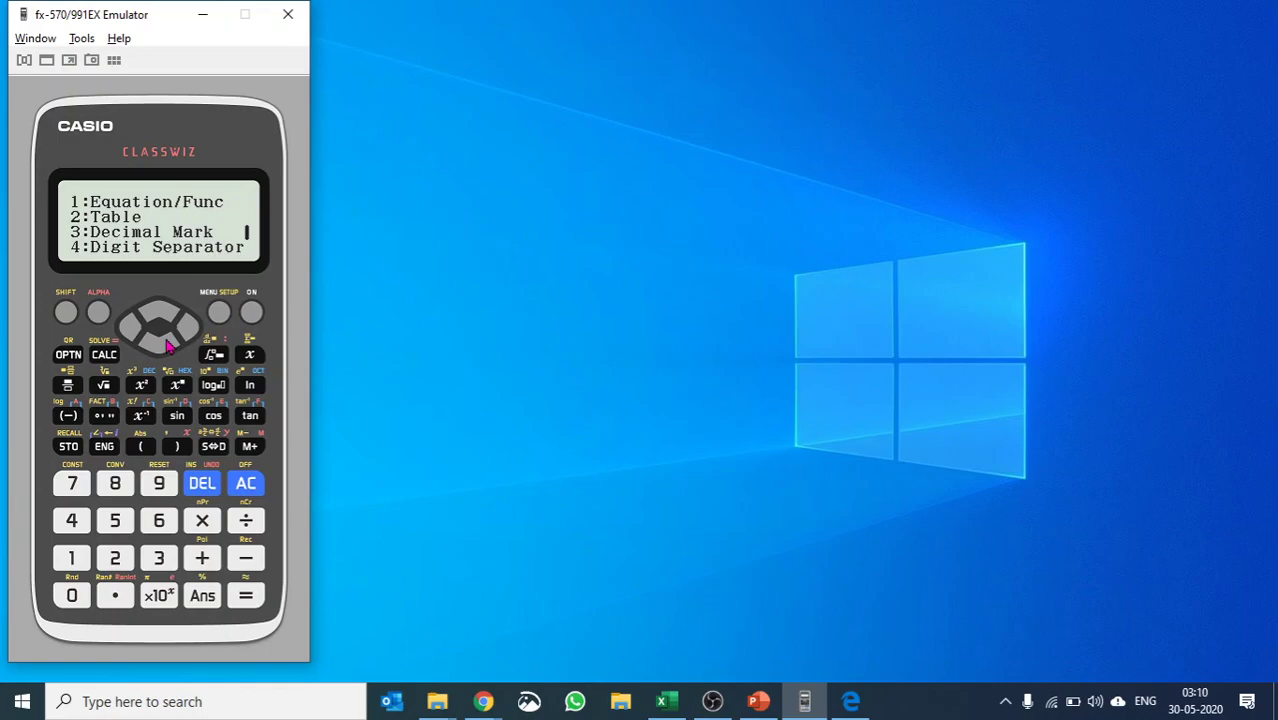
pyautogui.click(167, 345)
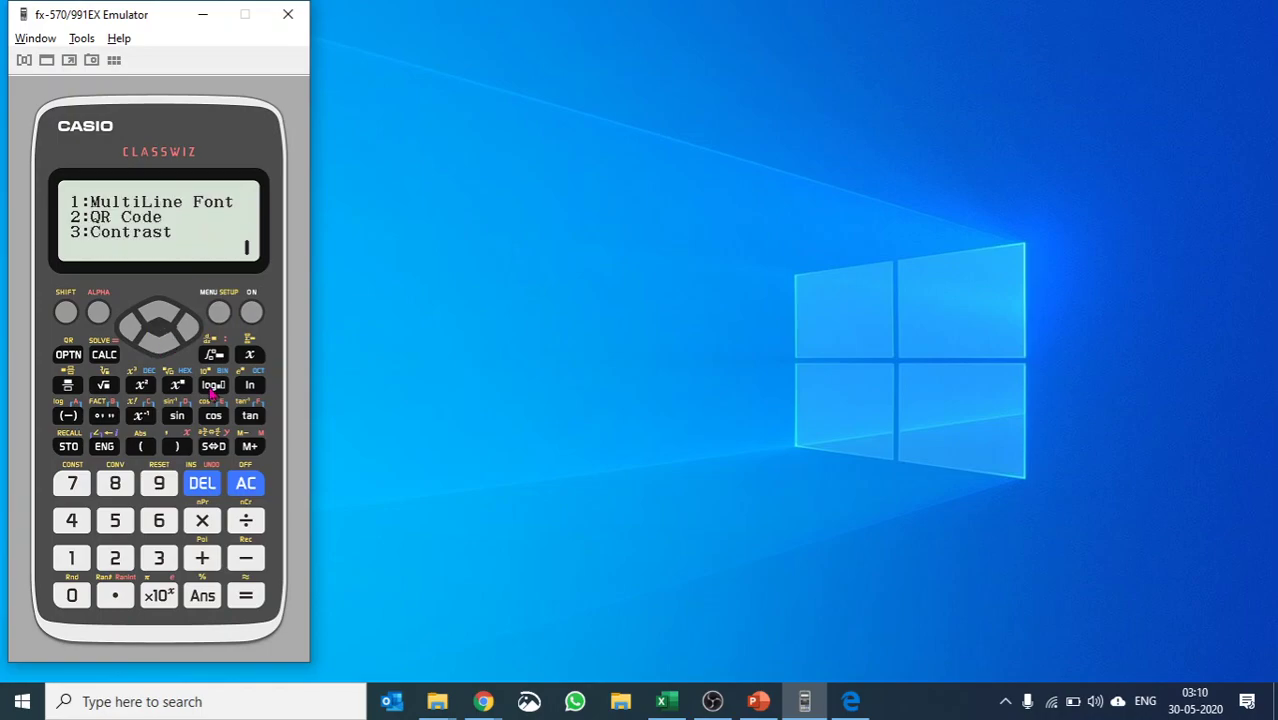
pyautogui.click(247, 488)
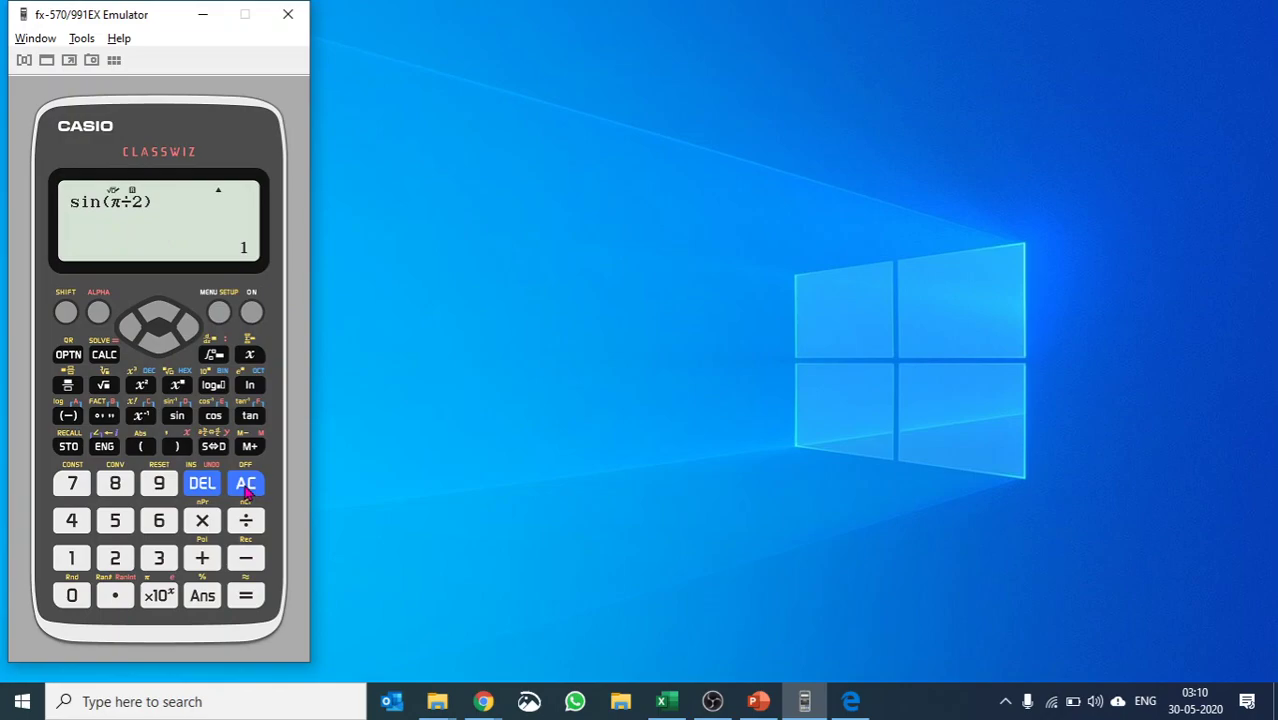
# Step: Start a definite integral with the integrand sin(x)×x
pyautogui.click(214, 353)
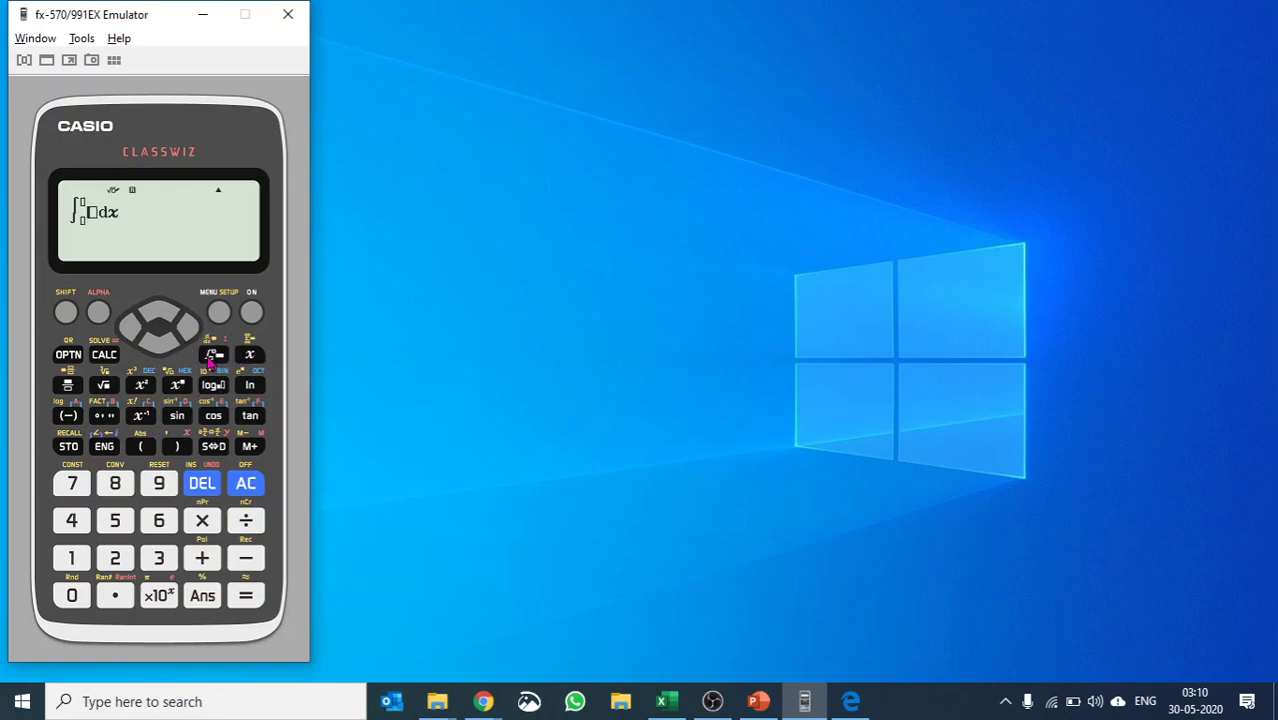
pyautogui.click(177, 417)
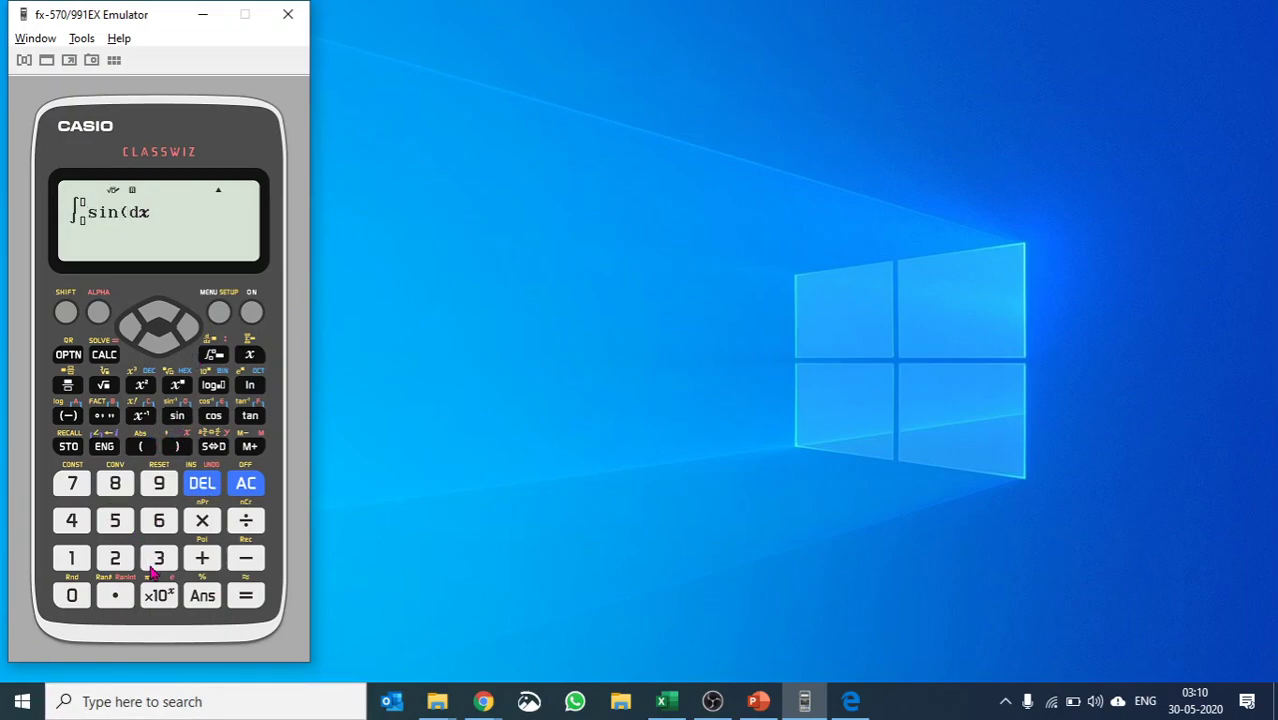
pyautogui.click(250, 355)
pyautogui.click(177, 447)
pyautogui.click(202, 521)
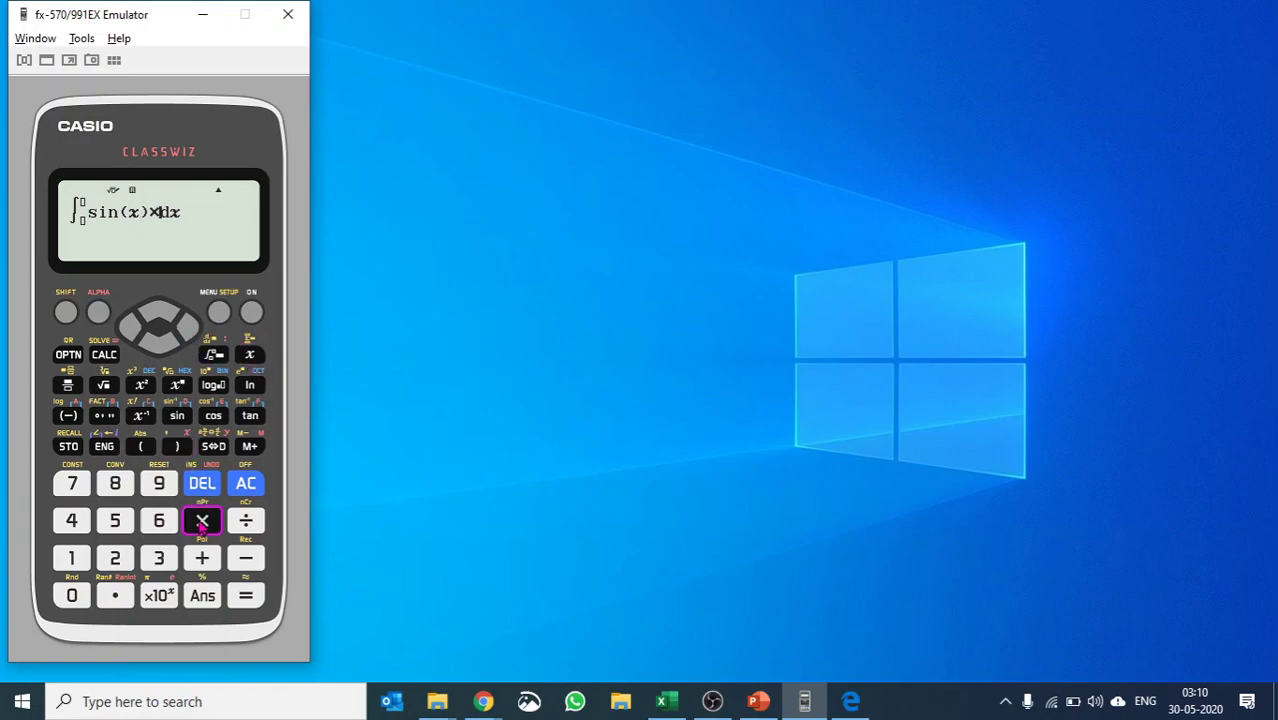
pyautogui.click(250, 360)
# Step: Set the limits to 0 and 1, evaluate to 0.3011686789, and bring up OPTN
pyautogui.click(189, 323)
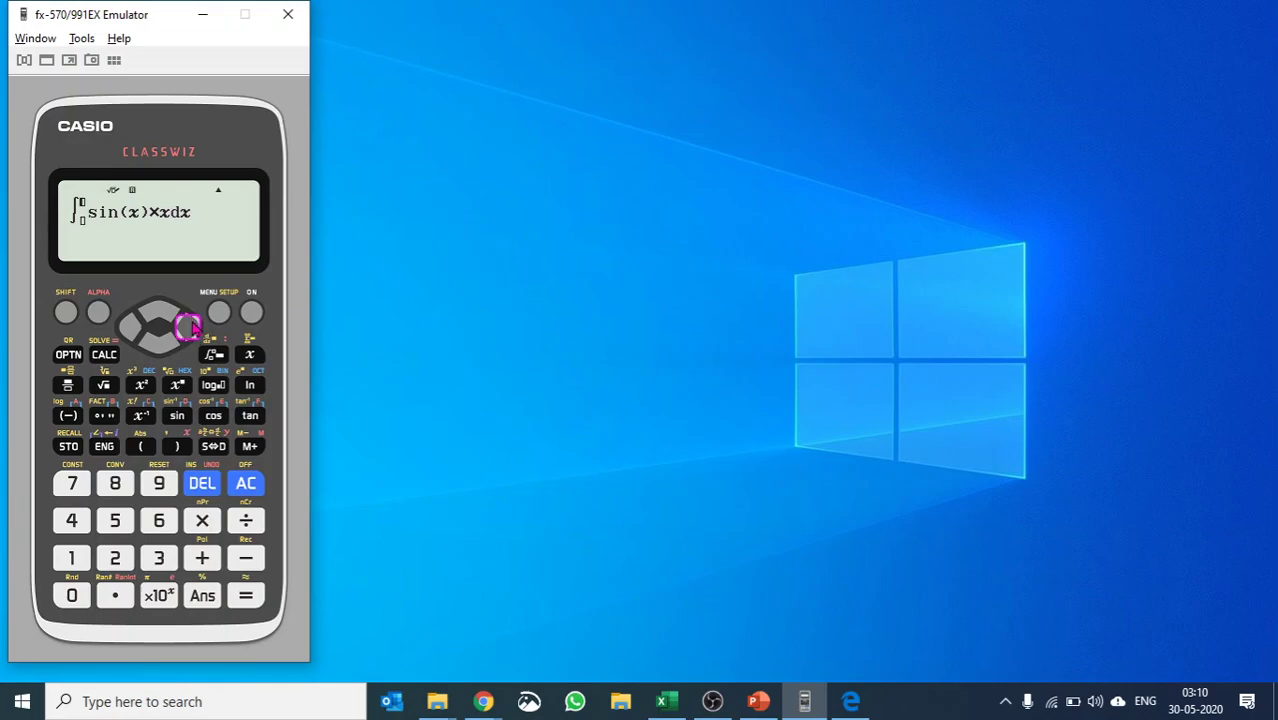
pyautogui.click(128, 326)
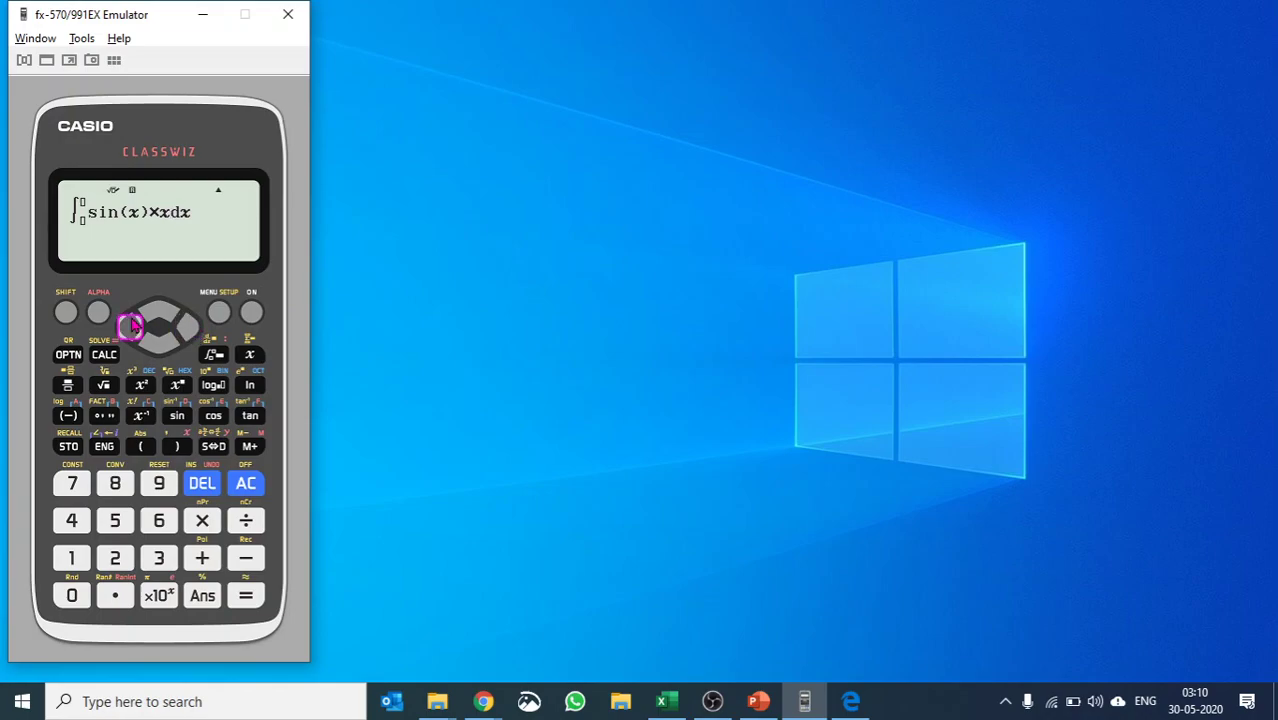
pyautogui.click(72, 593)
pyautogui.click(191, 330)
pyautogui.click(72, 557)
pyautogui.click(245, 596)
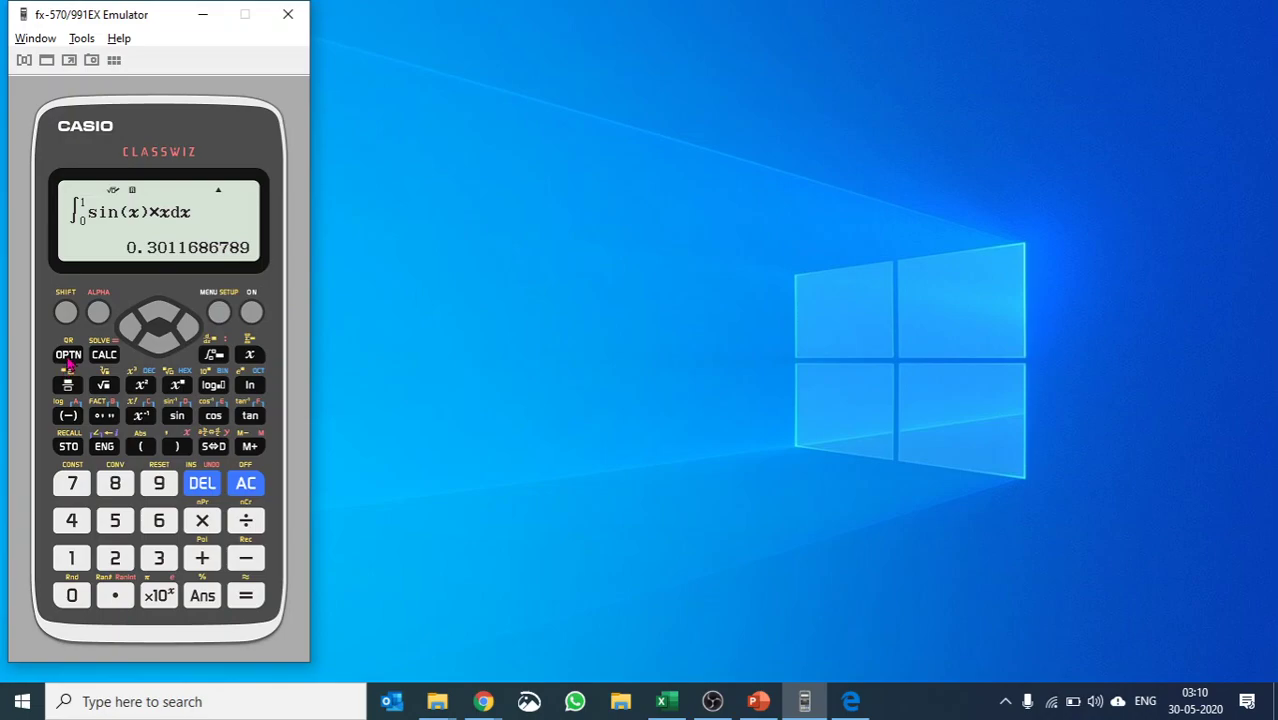
pyautogui.click(68, 356)
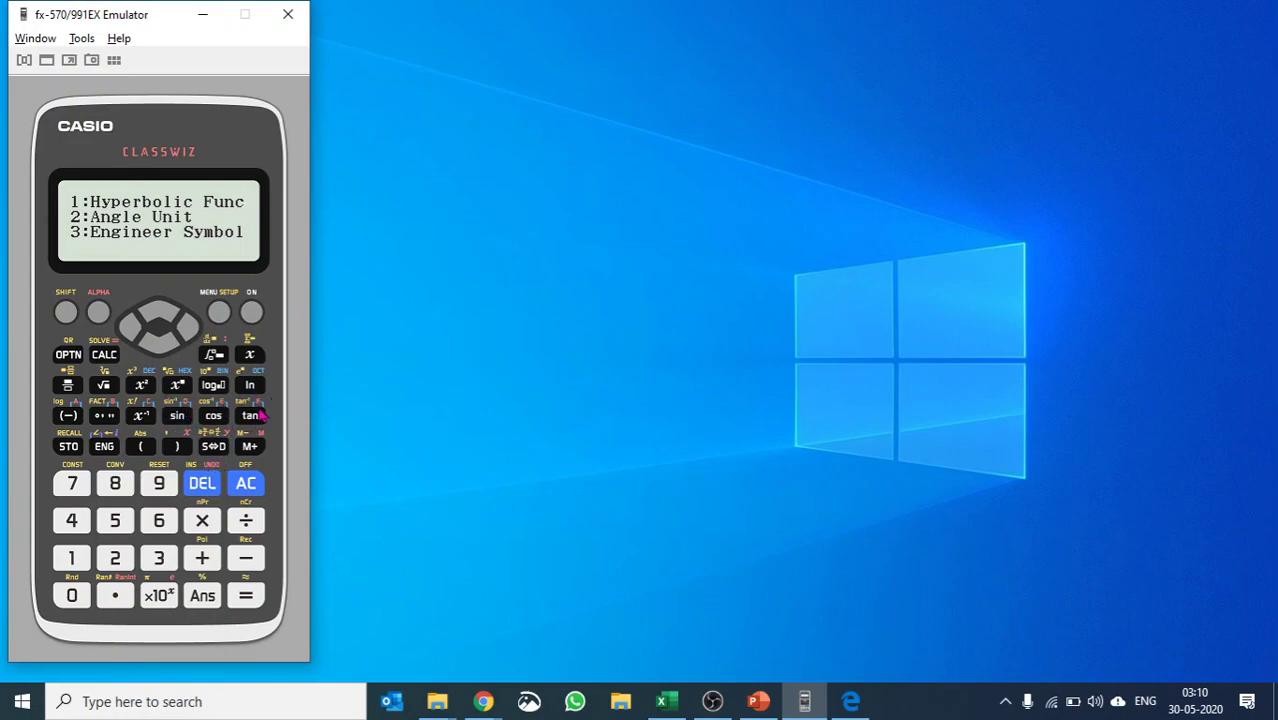
pyautogui.click(84, 564)
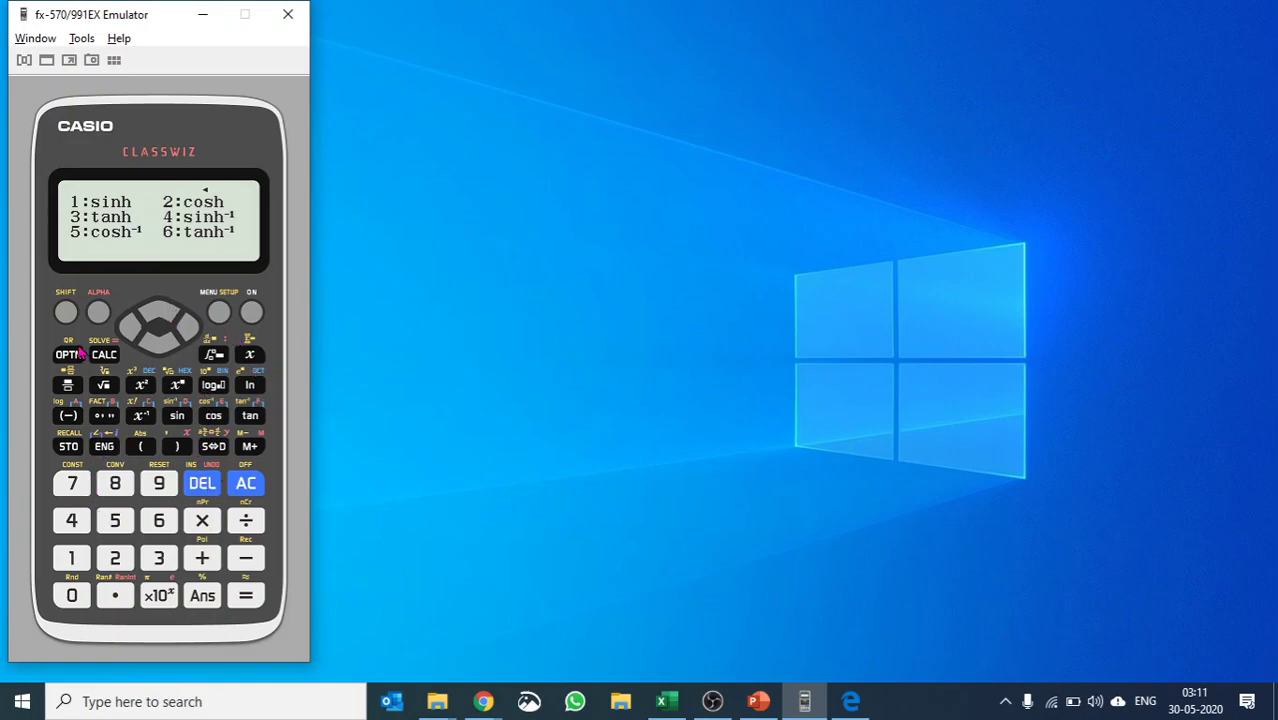
pyautogui.click(78, 356)
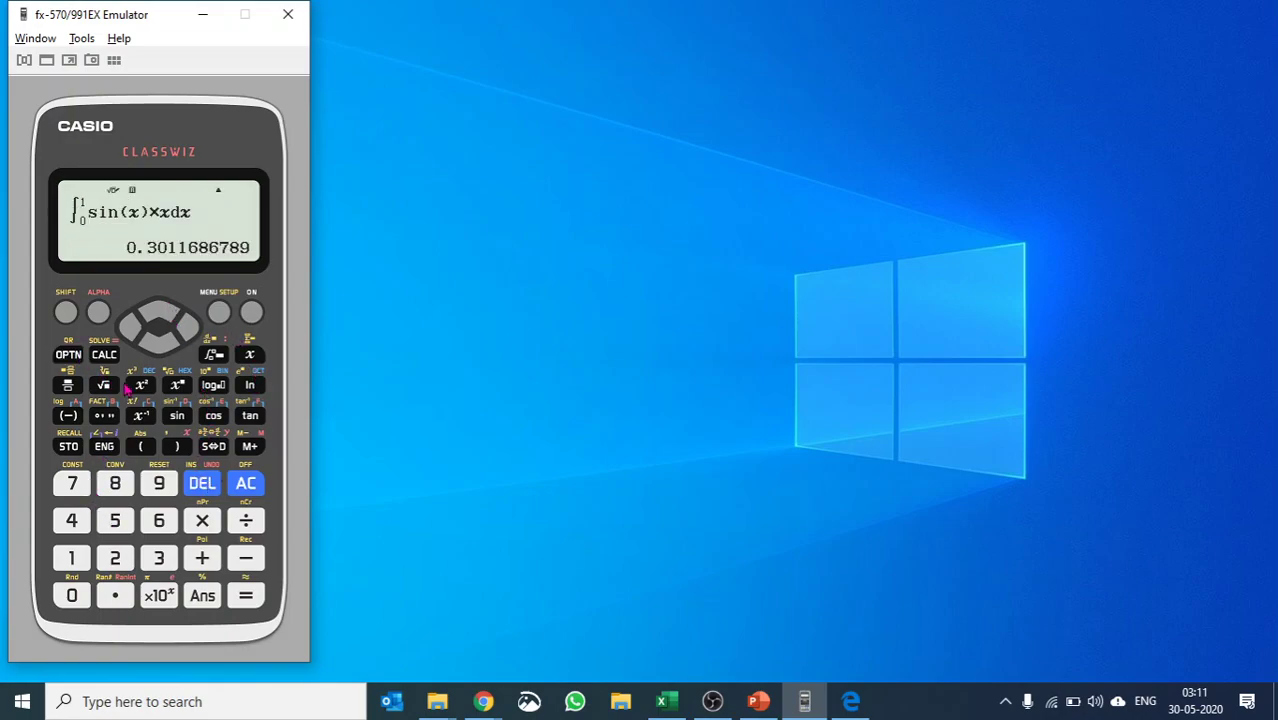
pyautogui.click(72, 356)
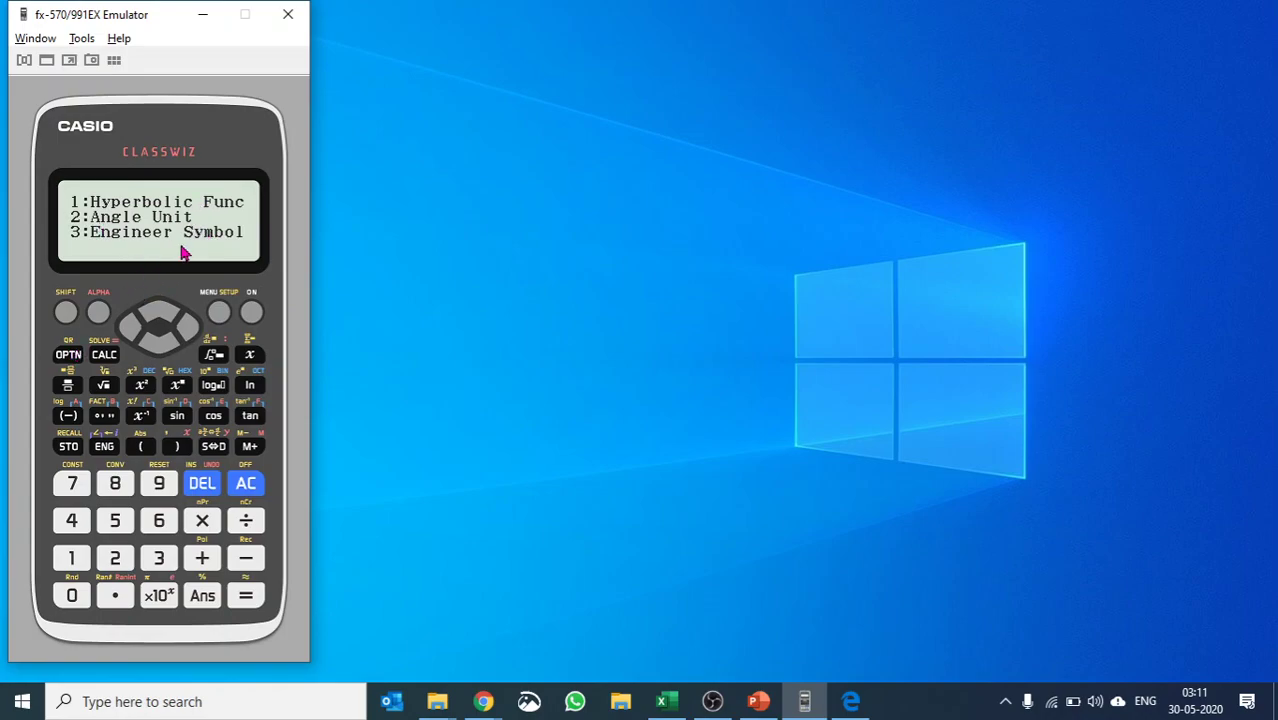
pyautogui.click(245, 485)
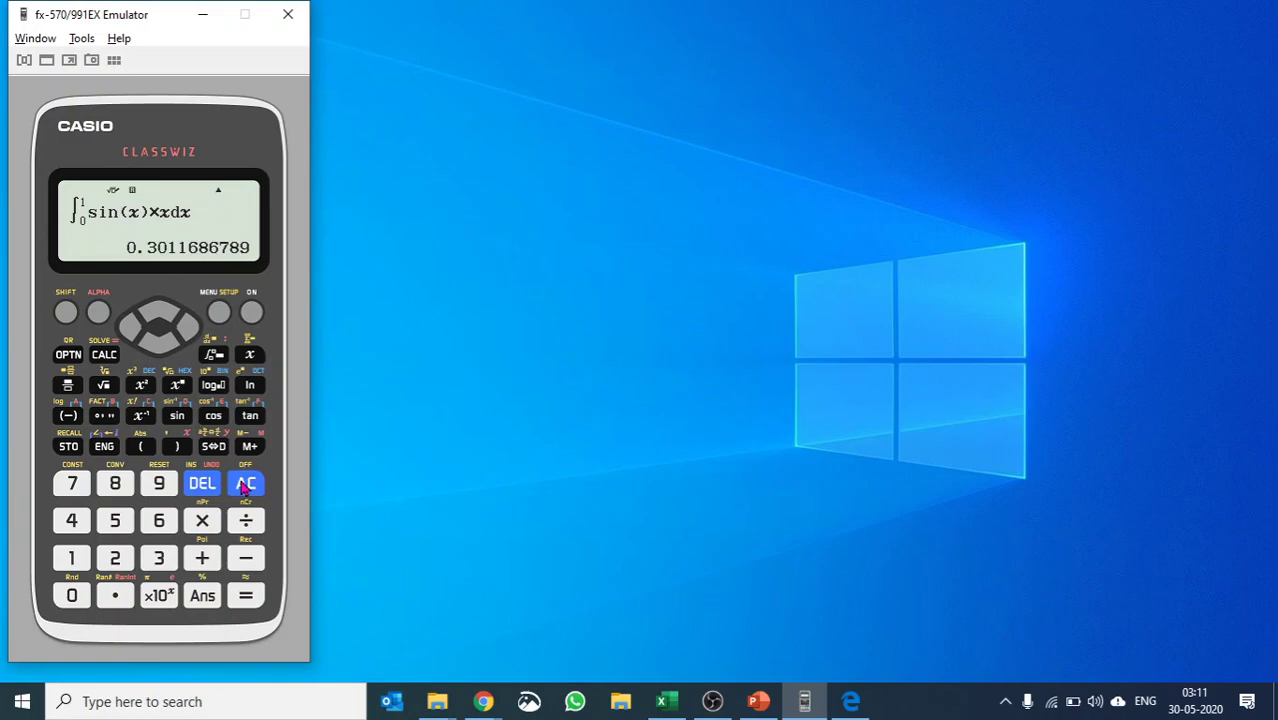
pyautogui.click(70, 356)
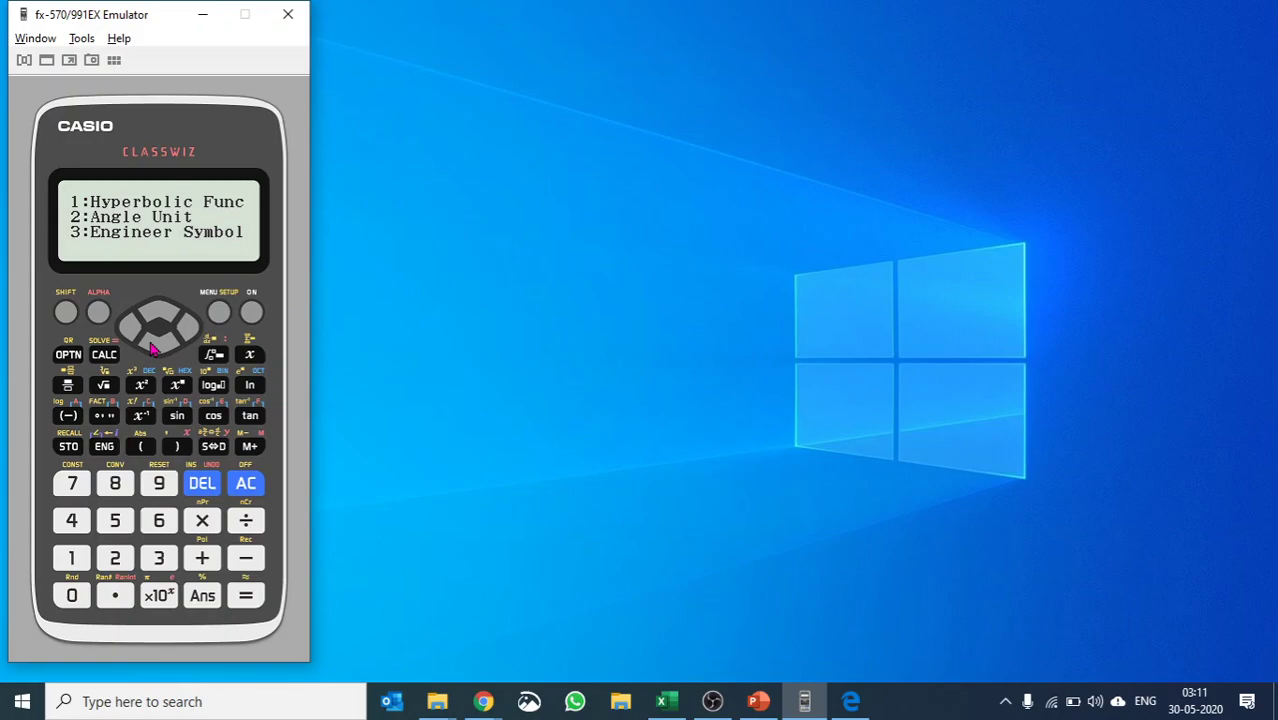
# Step: Dismiss the Angle Unit choices, try 2x+1, and clear a mistaken entry
pyautogui.click(117, 558)
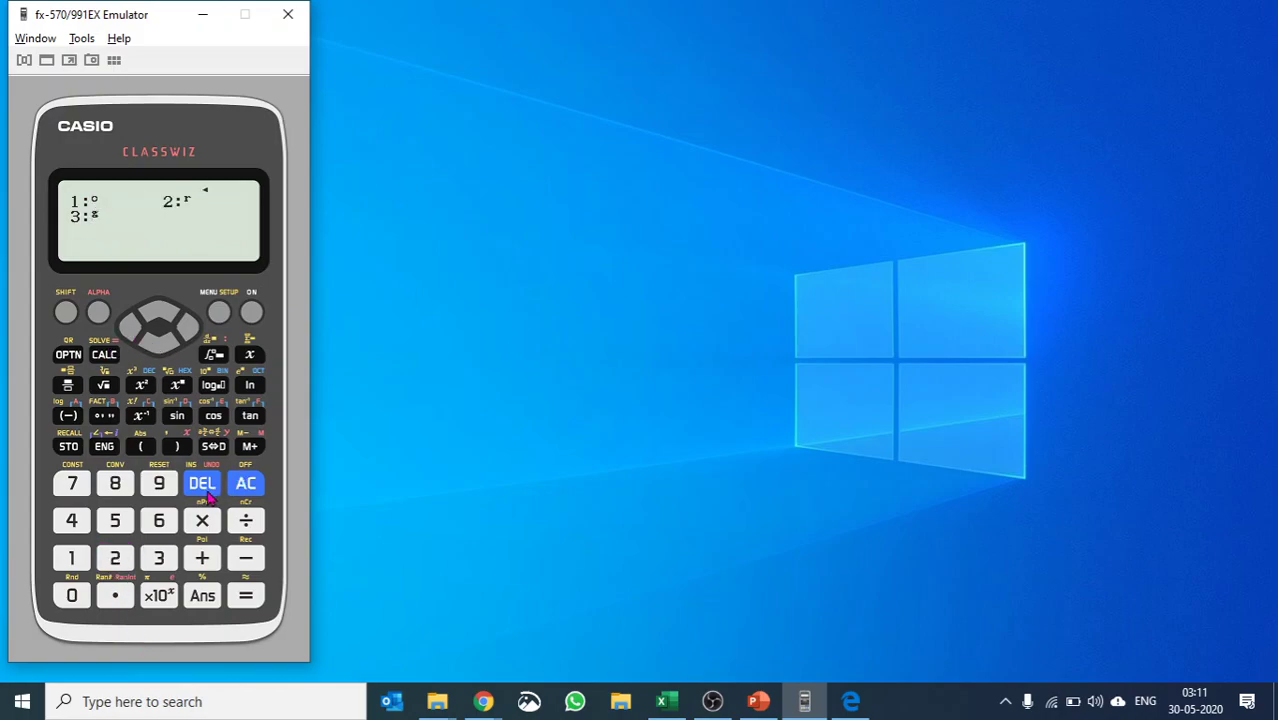
pyautogui.click(238, 484)
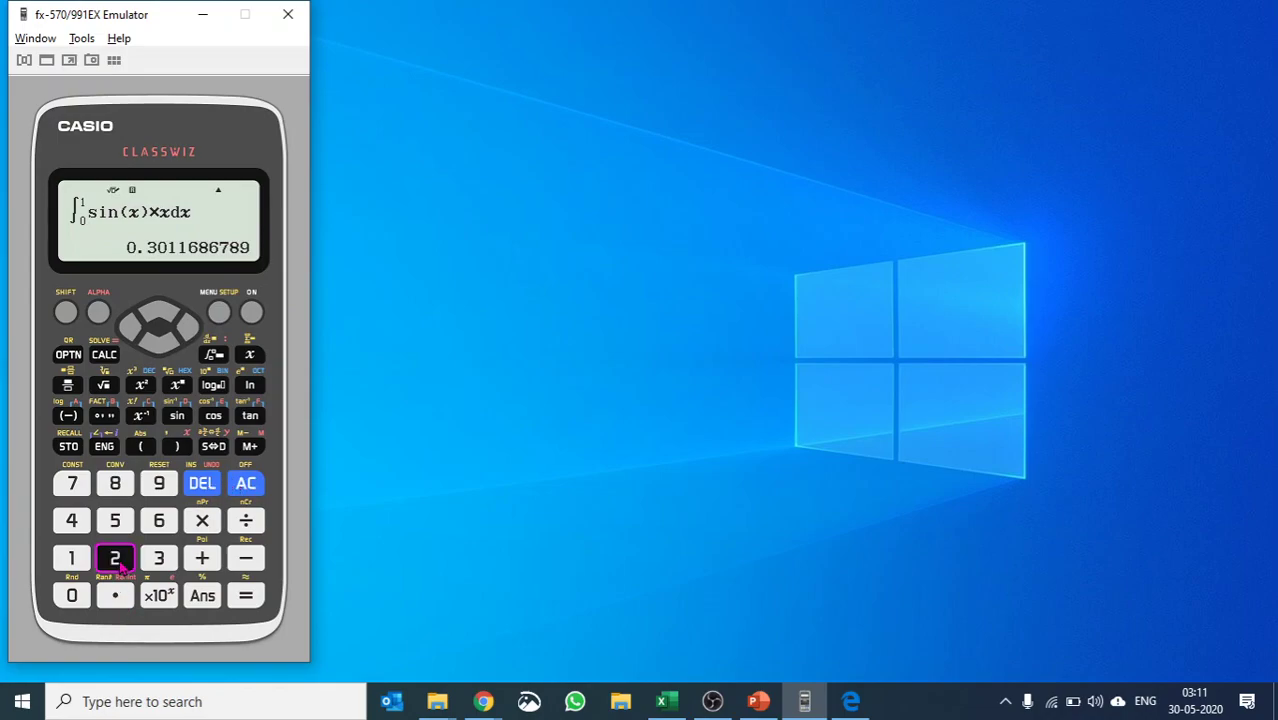
pyautogui.click(115, 558)
pyautogui.click(247, 358)
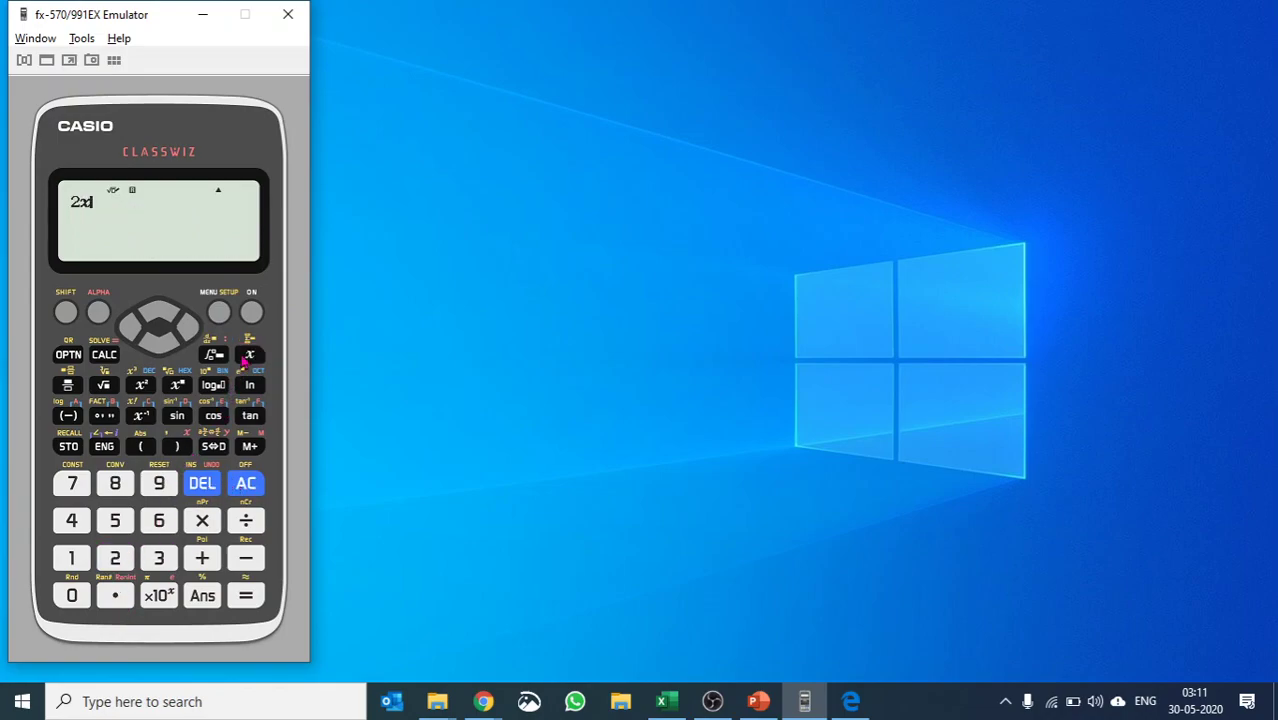
pyautogui.click(206, 556)
pyautogui.click(72, 558)
pyautogui.click(246, 598)
pyautogui.click(159, 484)
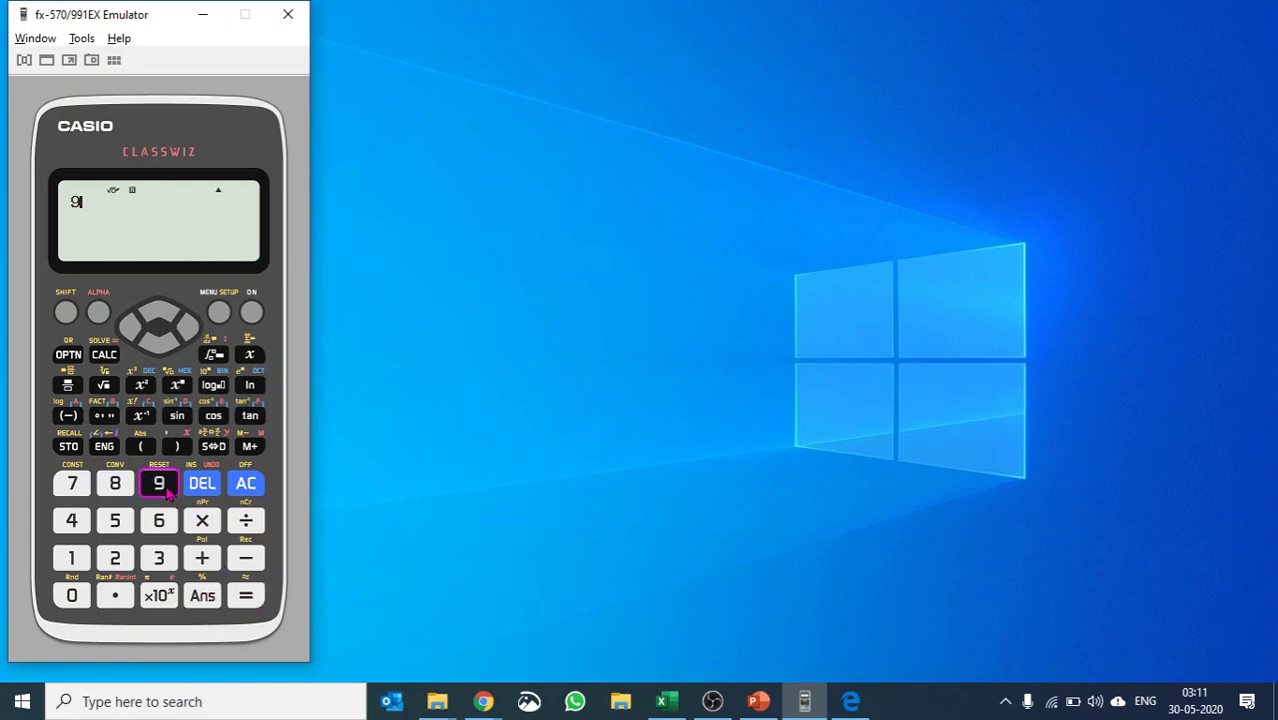
pyautogui.click(246, 486)
# Step: Enter the equation 2x+1=3 using ALPHA CALC for the equals sign
pyautogui.click(115, 558)
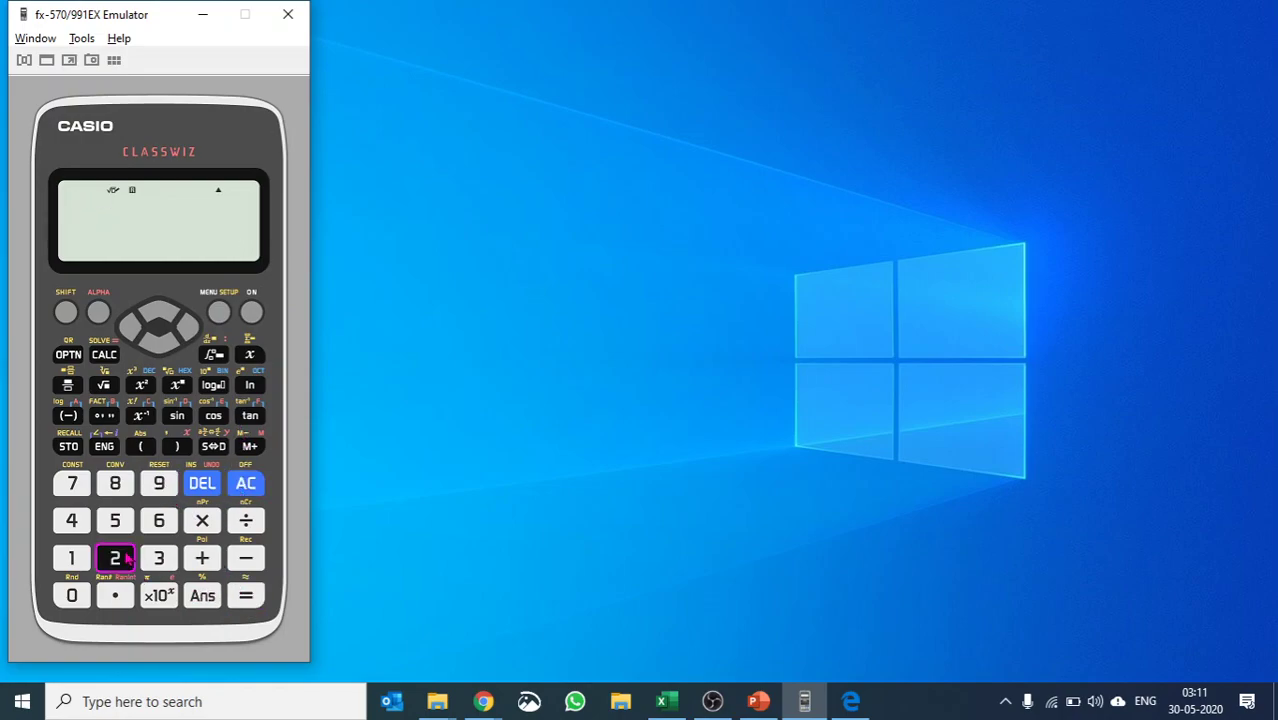
pyautogui.click(249, 355)
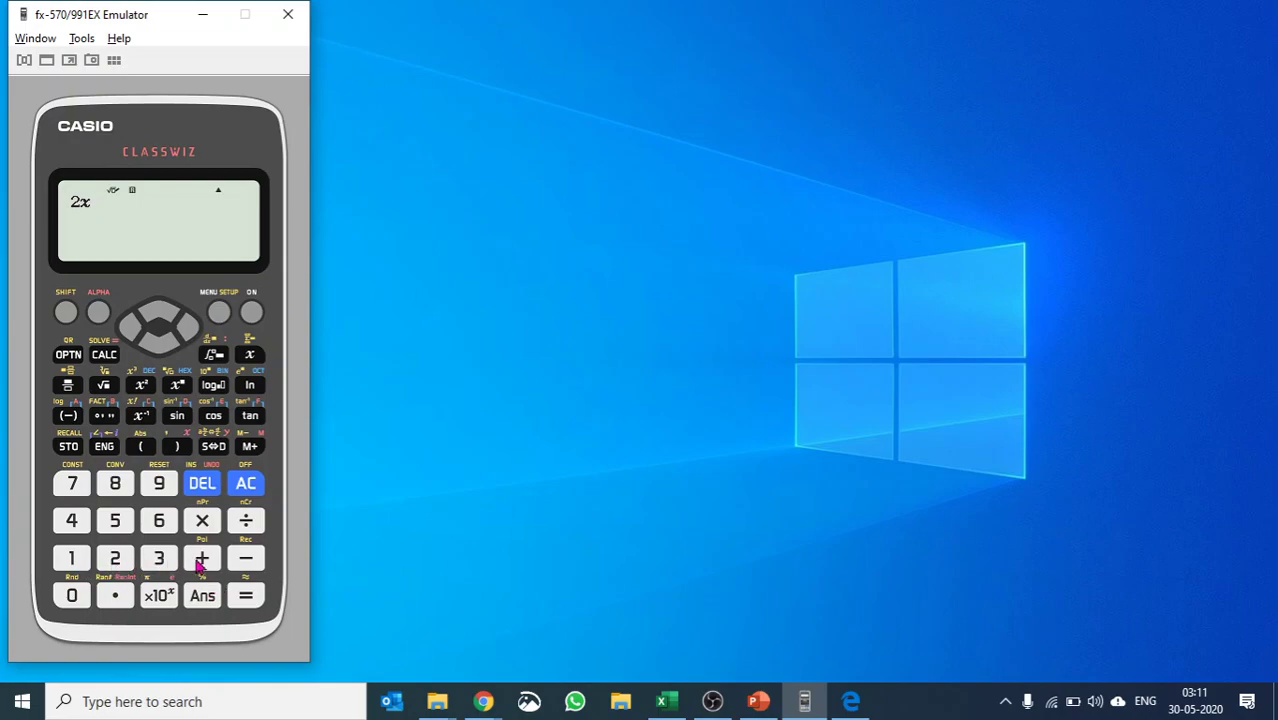
pyautogui.click(208, 564)
pyautogui.click(73, 558)
pyautogui.click(98, 314)
pyautogui.click(104, 355)
pyautogui.click(155, 561)
# Step: Solve the equation with SHIFT CALC, getting x = 1 with L−R = 0
pyautogui.click(62, 314)
pyautogui.click(104, 355)
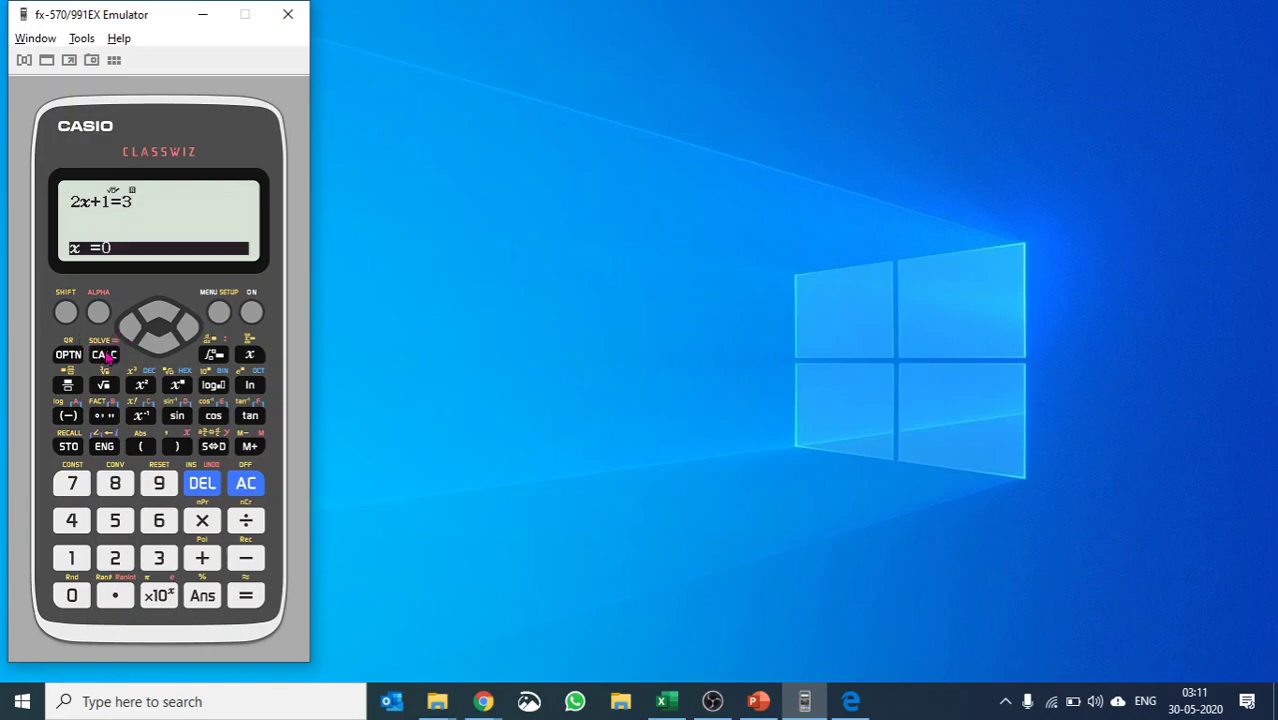
pyautogui.click(254, 598)
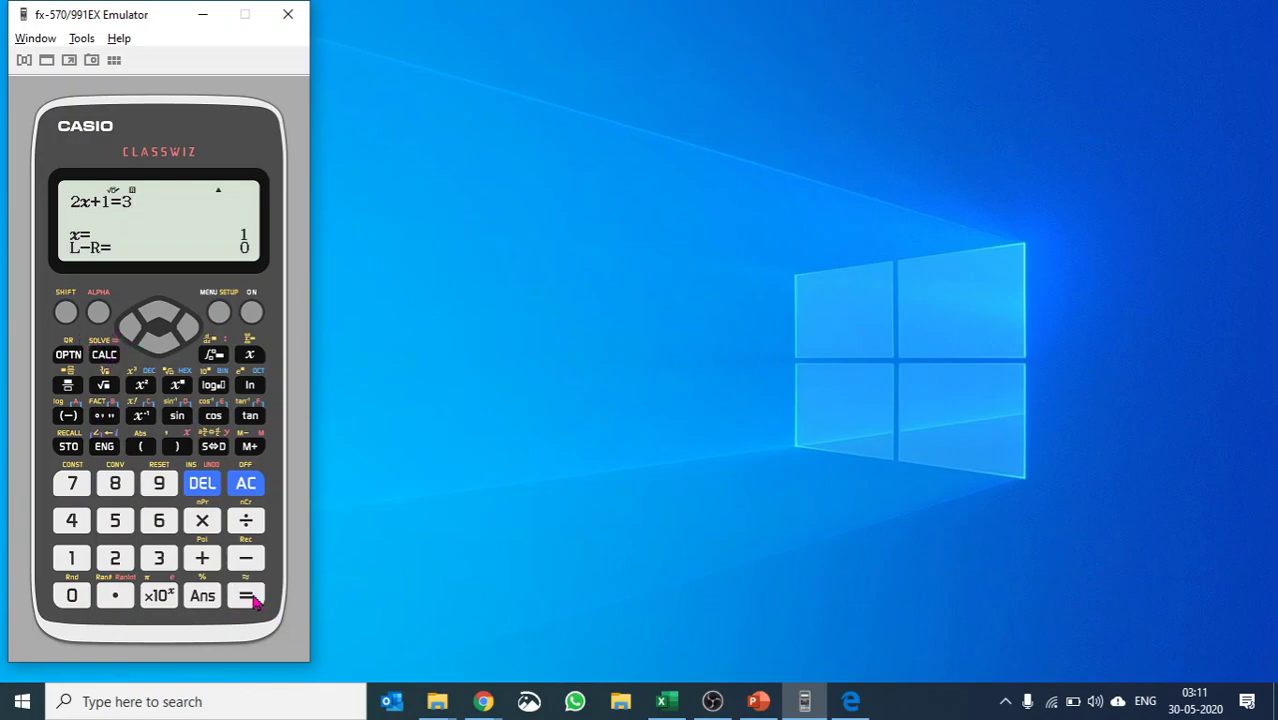
pyautogui.click(254, 598)
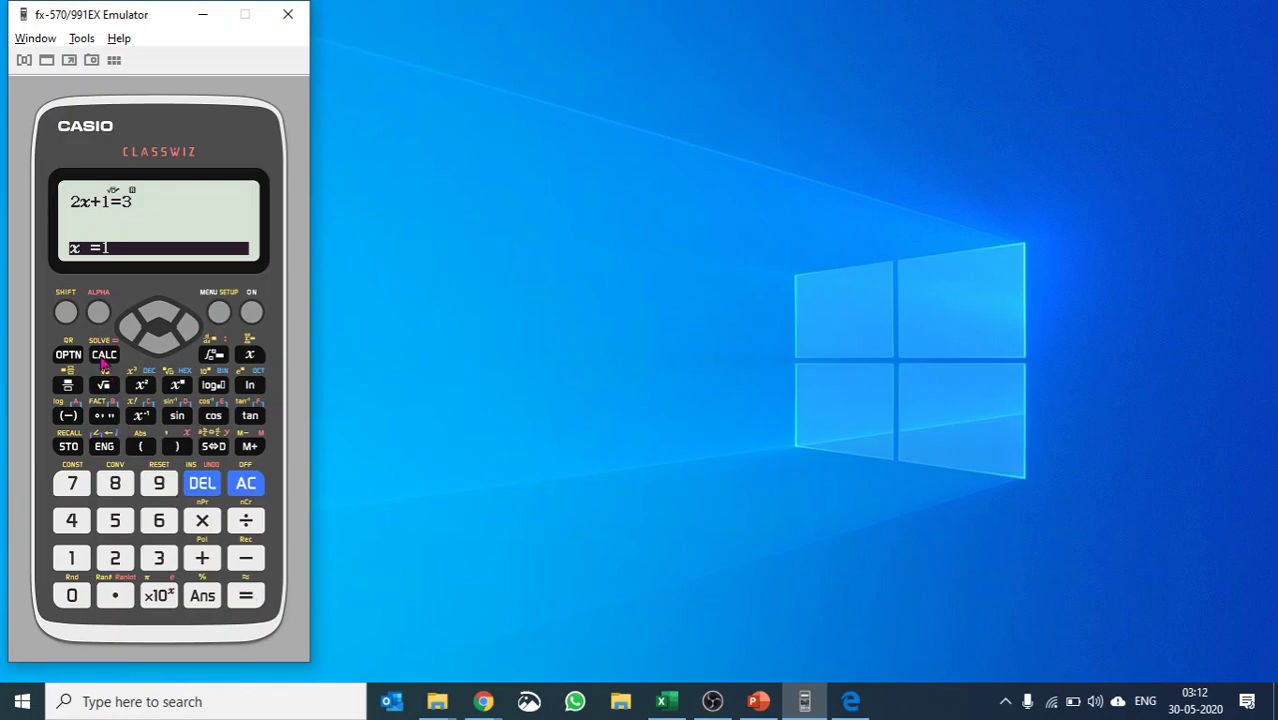
# Step: Clear the screen, enter 5x²−1, and use CALC with x = 3 to get 44
pyautogui.click(247, 485)
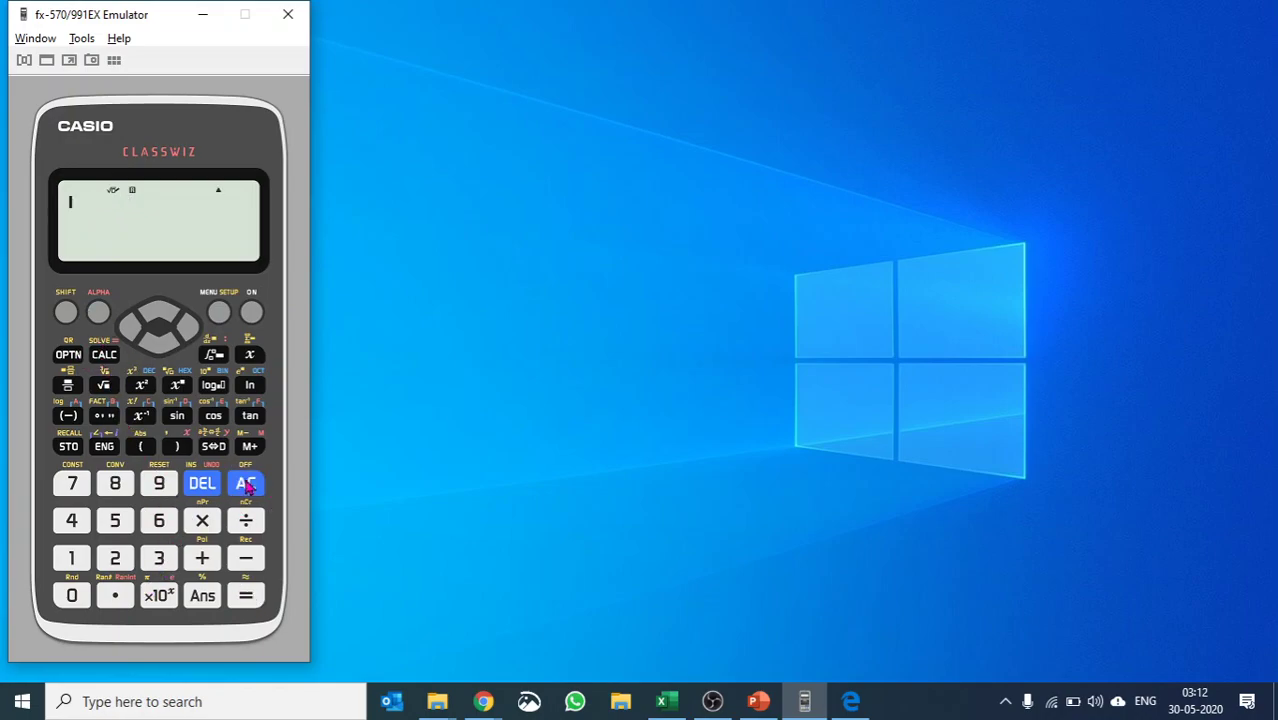
pyautogui.click(115, 520)
pyautogui.click(250, 355)
pyautogui.click(141, 385)
pyautogui.click(246, 558)
pyautogui.click(71, 558)
pyautogui.click(104, 354)
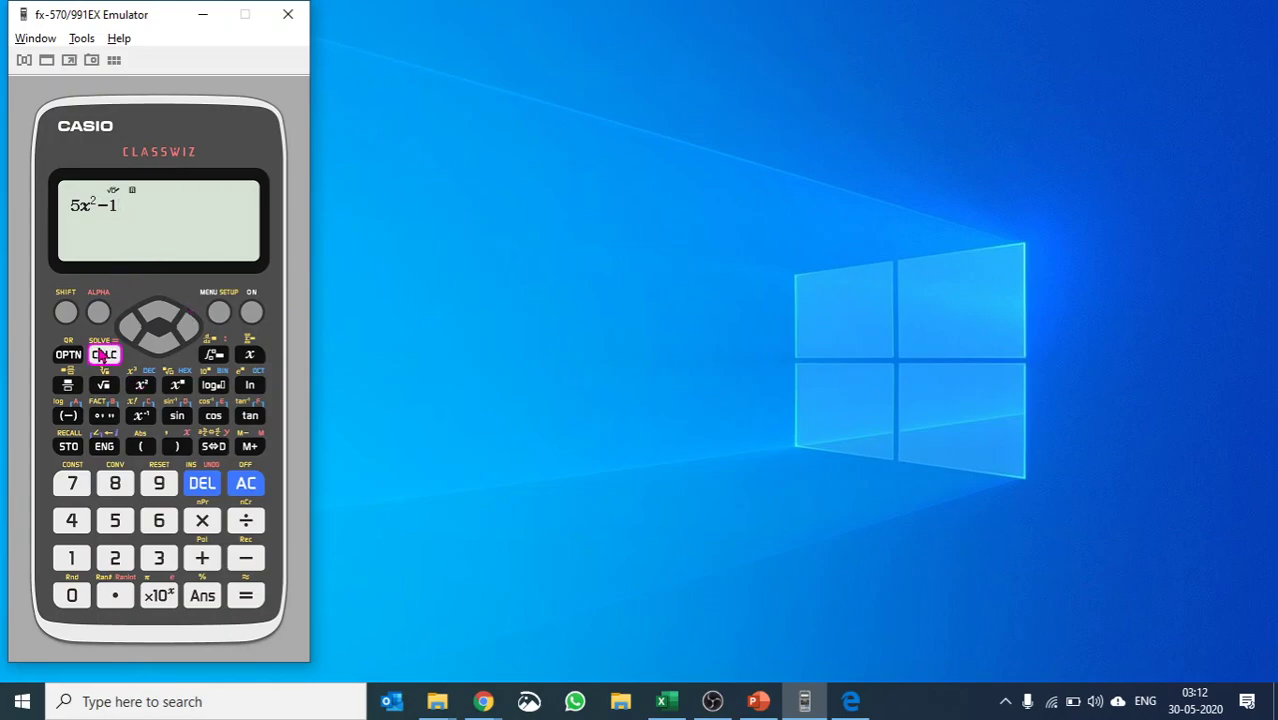
pyautogui.click(150, 561)
pyautogui.click(250, 600)
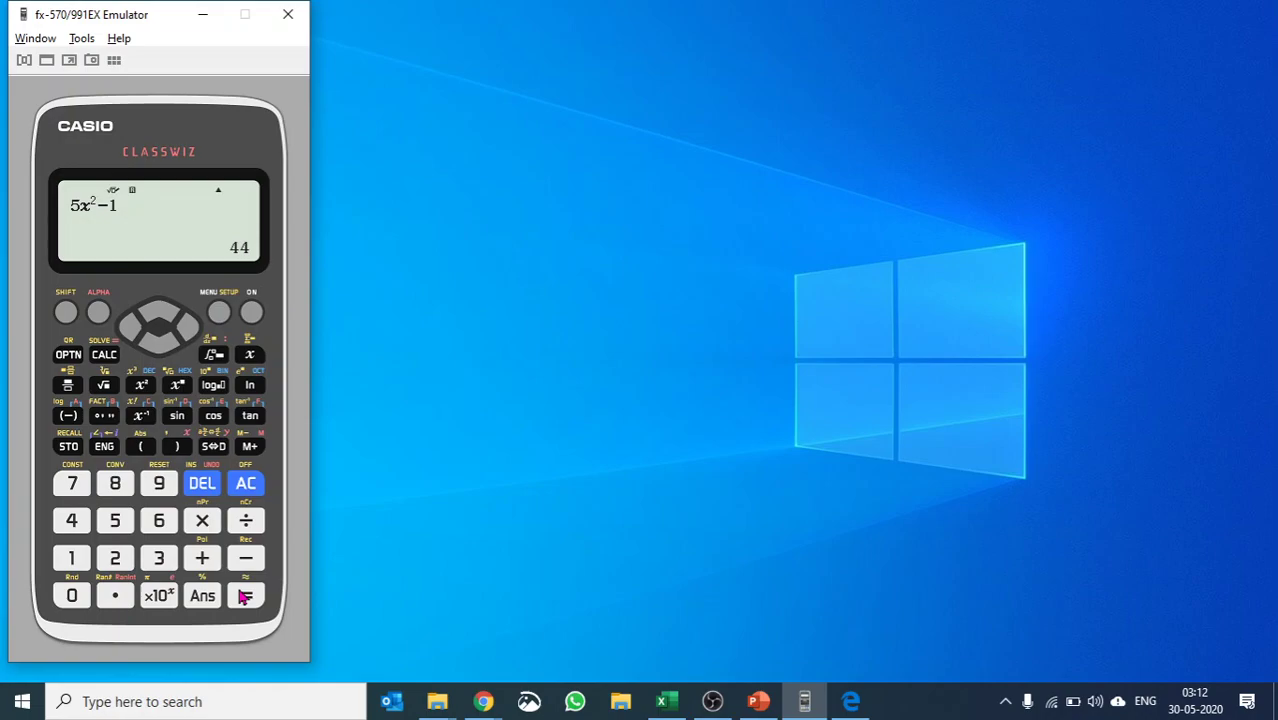
# Step: Display the online manual's QR code with SHIFT OPTN, then switch to the Casio manual in Edge
pyautogui.click(218, 313)
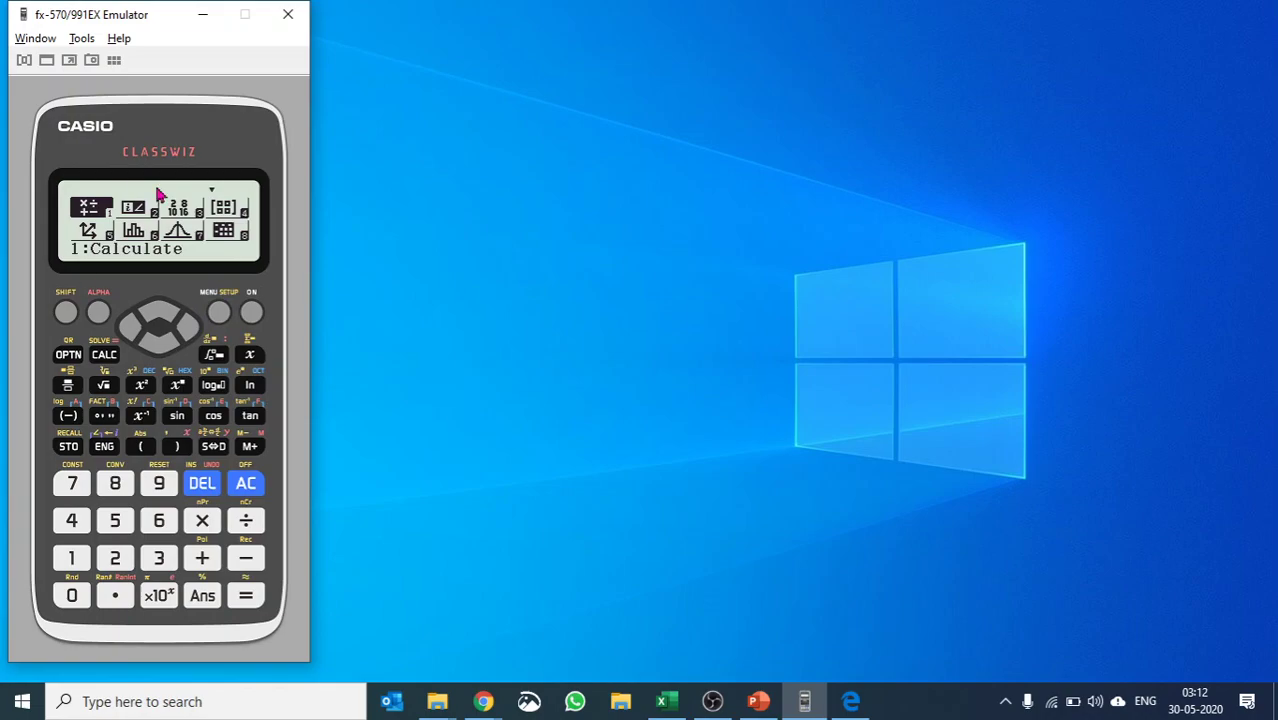
pyautogui.click(68, 314)
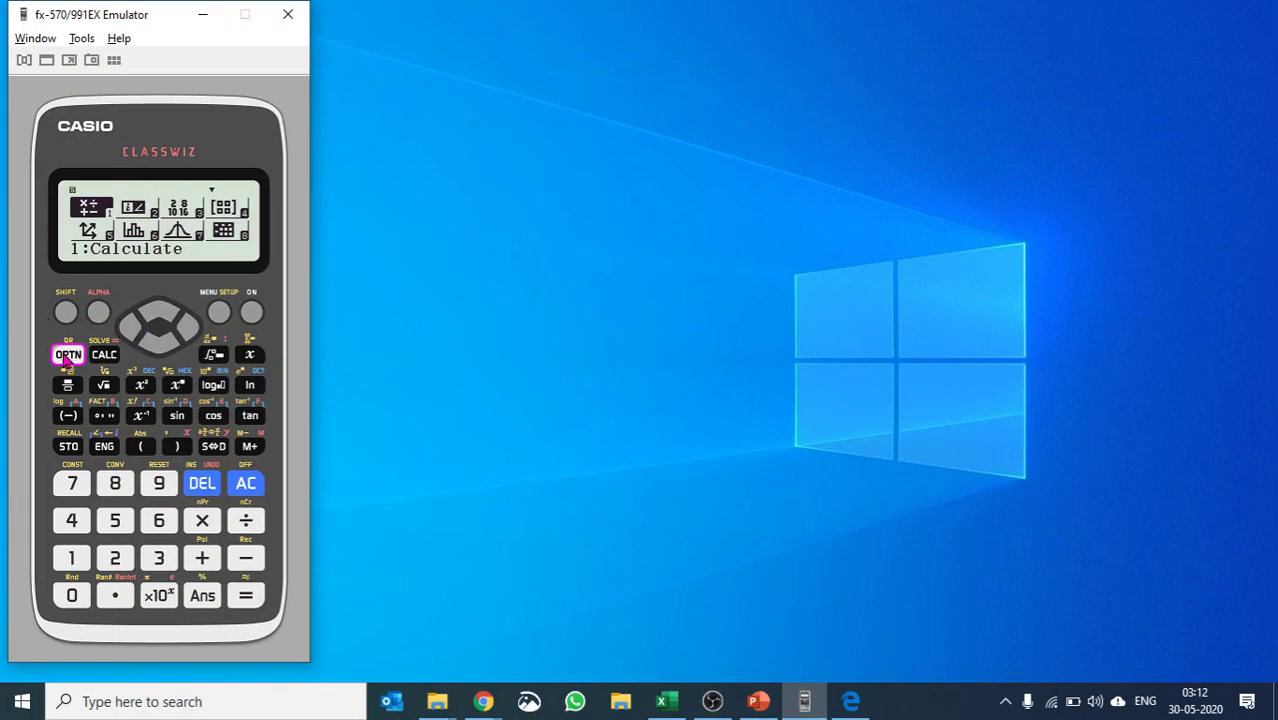
pyautogui.click(67, 355)
pyautogui.click(418, 190)
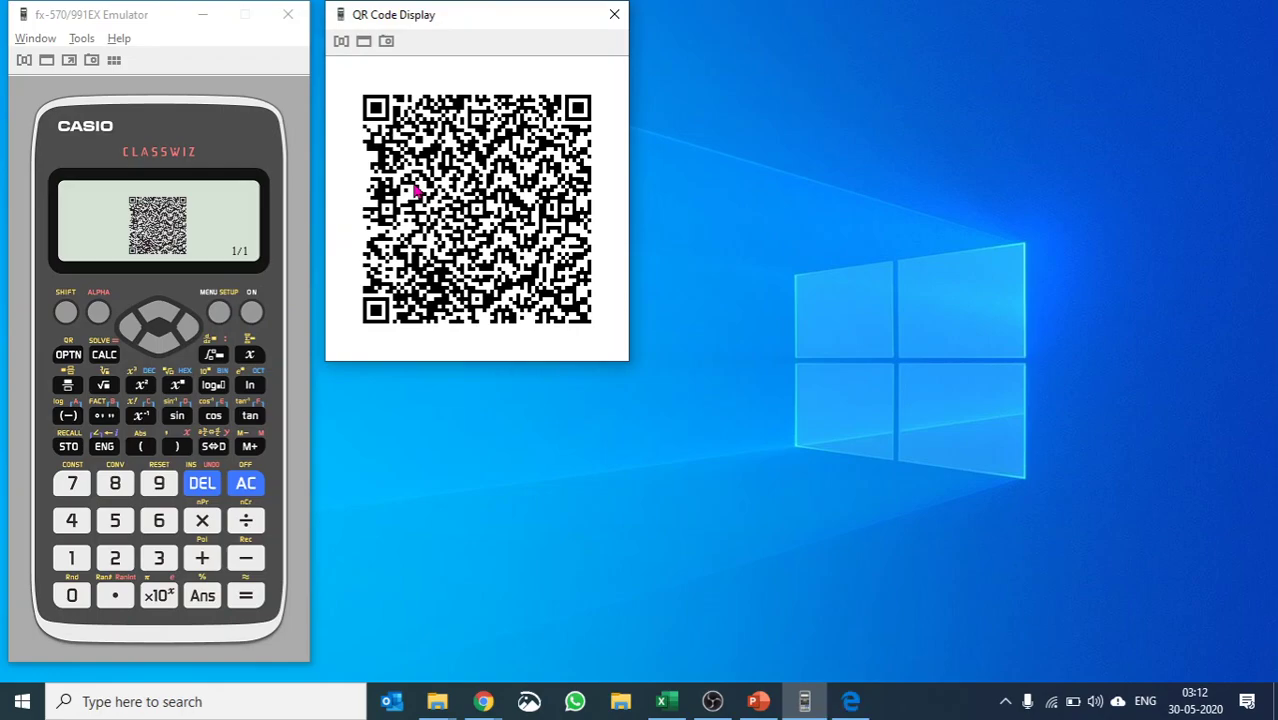
pyautogui.click(850, 702)
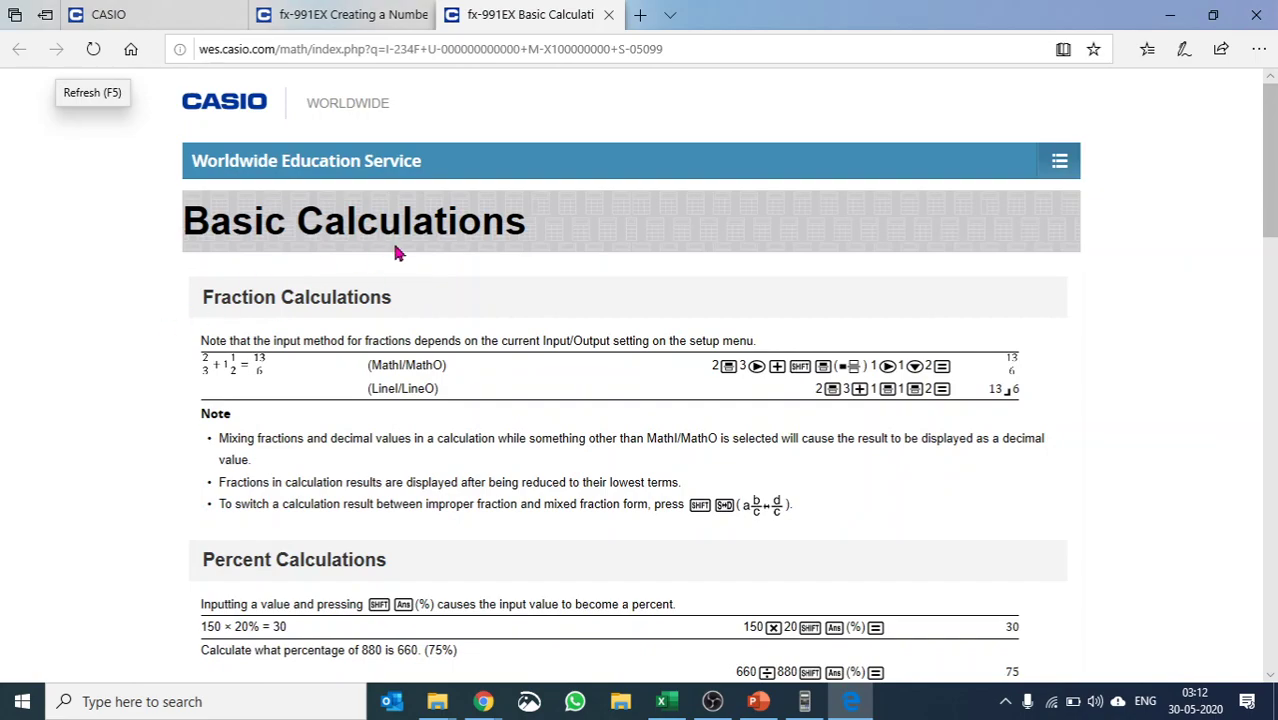
# Step: Scroll through the Basic Calculations page, highlighting the decimal conversion example
pyautogui.scroll(-1, 322, 309)
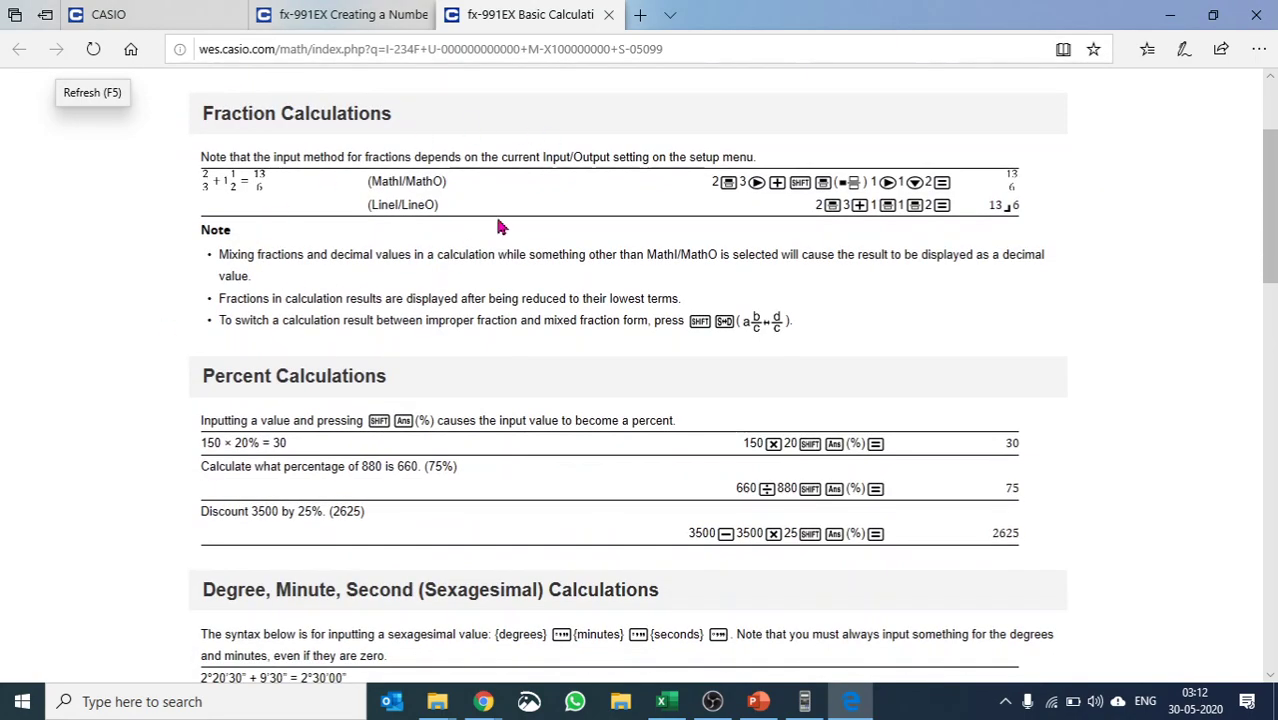
pyautogui.scroll(-2, 290, 414)
pyautogui.moveTo(224, 351); pyautogui.dragTo(810, 425)
pyautogui.scroll(-2, 609, 412)
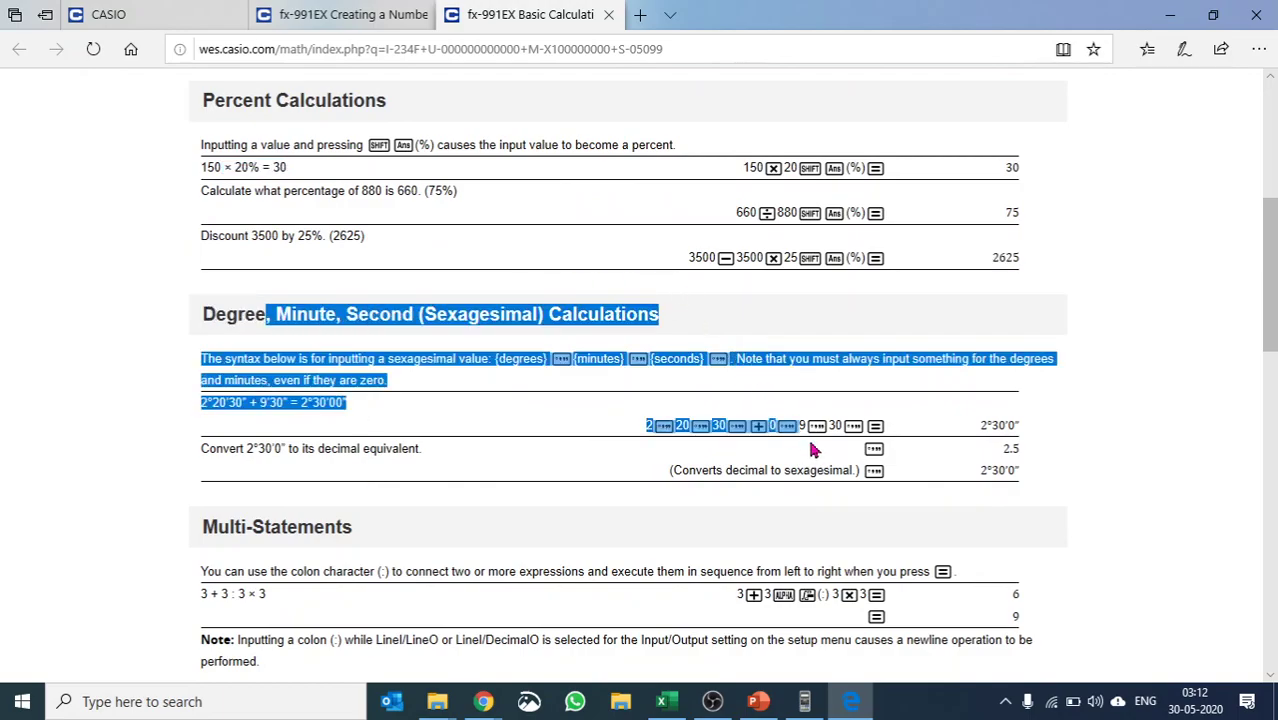
pyautogui.tripleClick(330, 448)
pyautogui.scroll(-4, 372, 250)
pyautogui.moveTo(372, 205); pyautogui.dragTo(847, 331)
pyautogui.scroll(-4, 856, 300)
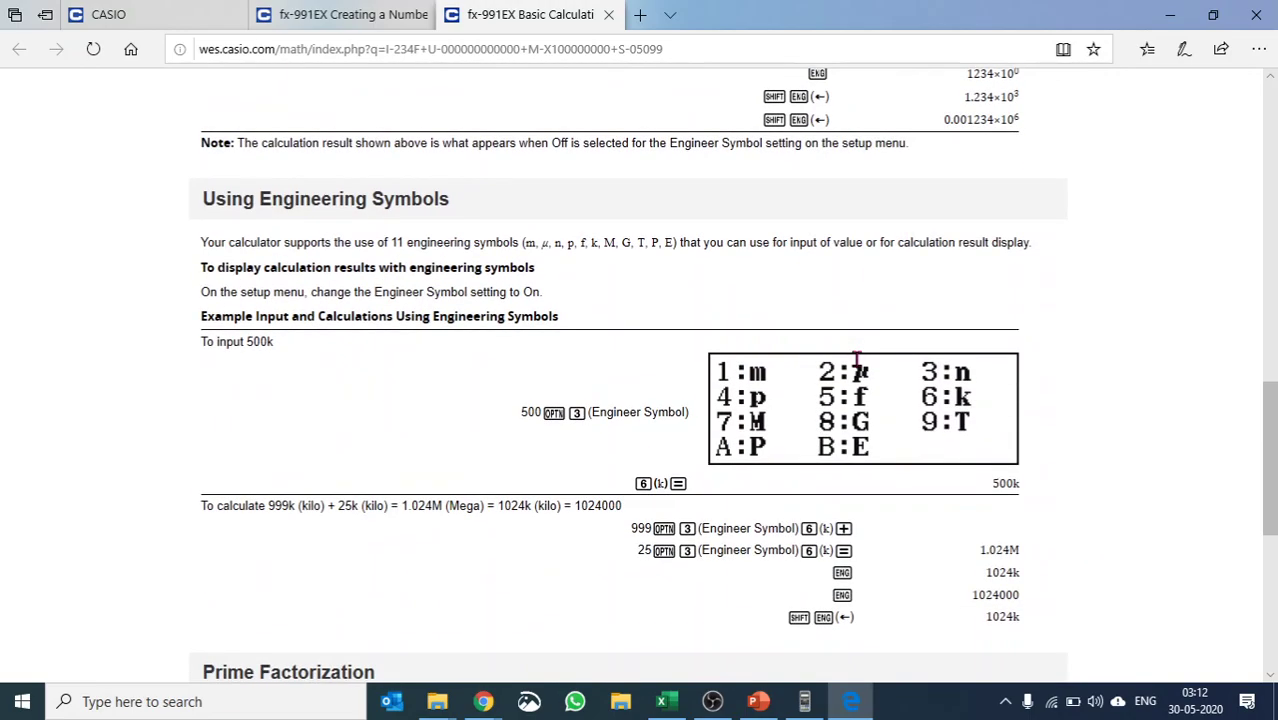
# Step: Finish scrolling to the page footer, then minimize Edge and bring the emulator back
pyautogui.scroll(1, 903, 497)
pyautogui.scroll(-1, 903, 497)
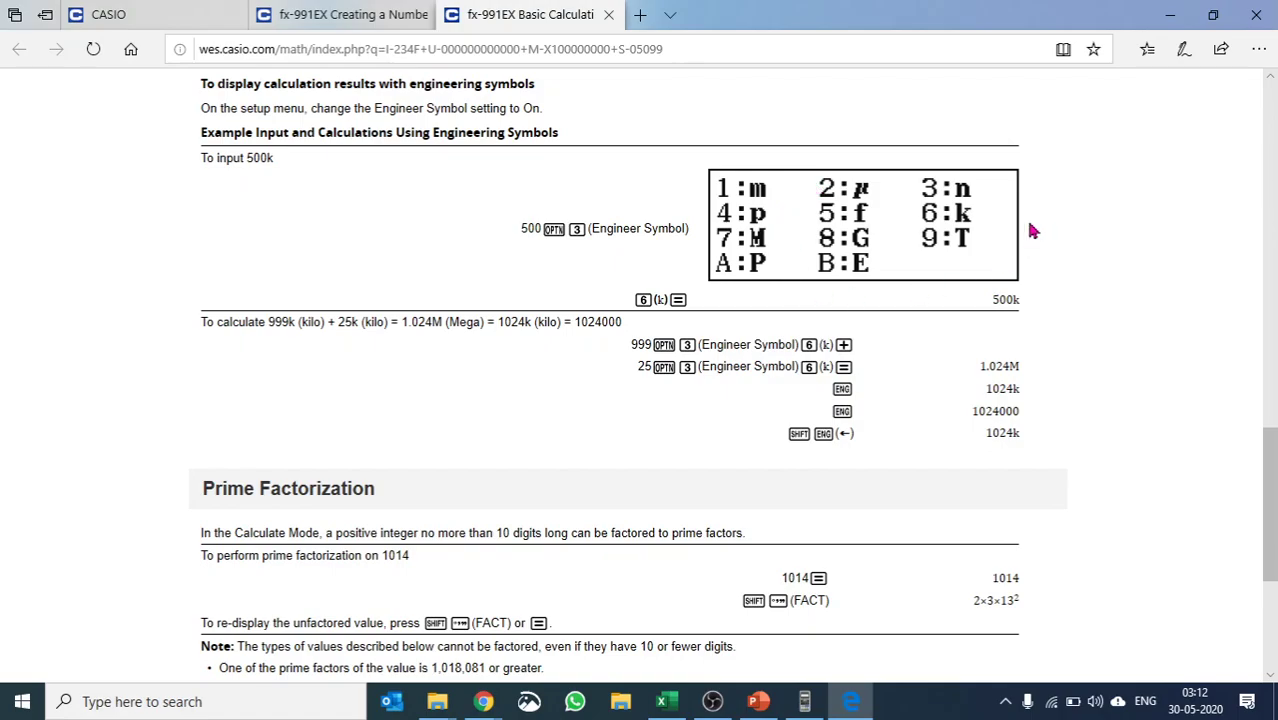
pyautogui.scroll(-3, 1028, 219)
pyautogui.scroll(-1, 1019, 320)
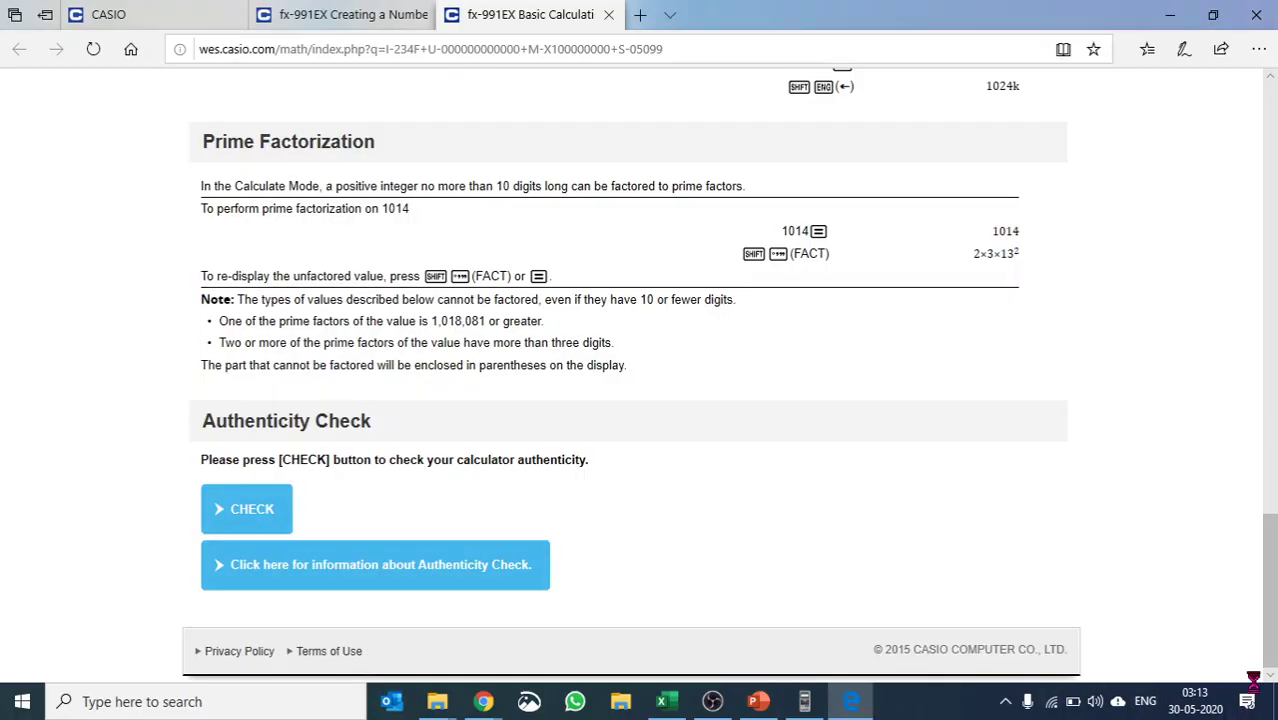
pyautogui.click(849, 702)
pyautogui.click(804, 702)
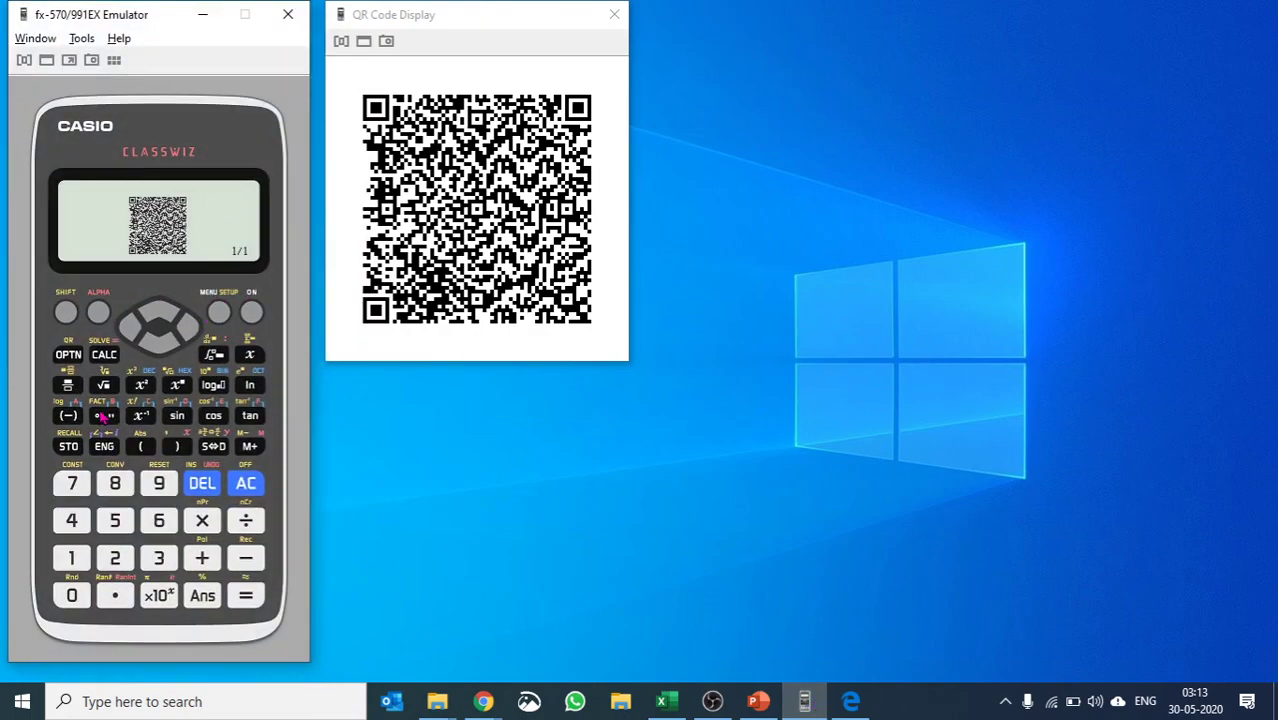
# Step: Exit the QR code display and enter 245
pyautogui.click(246, 484)
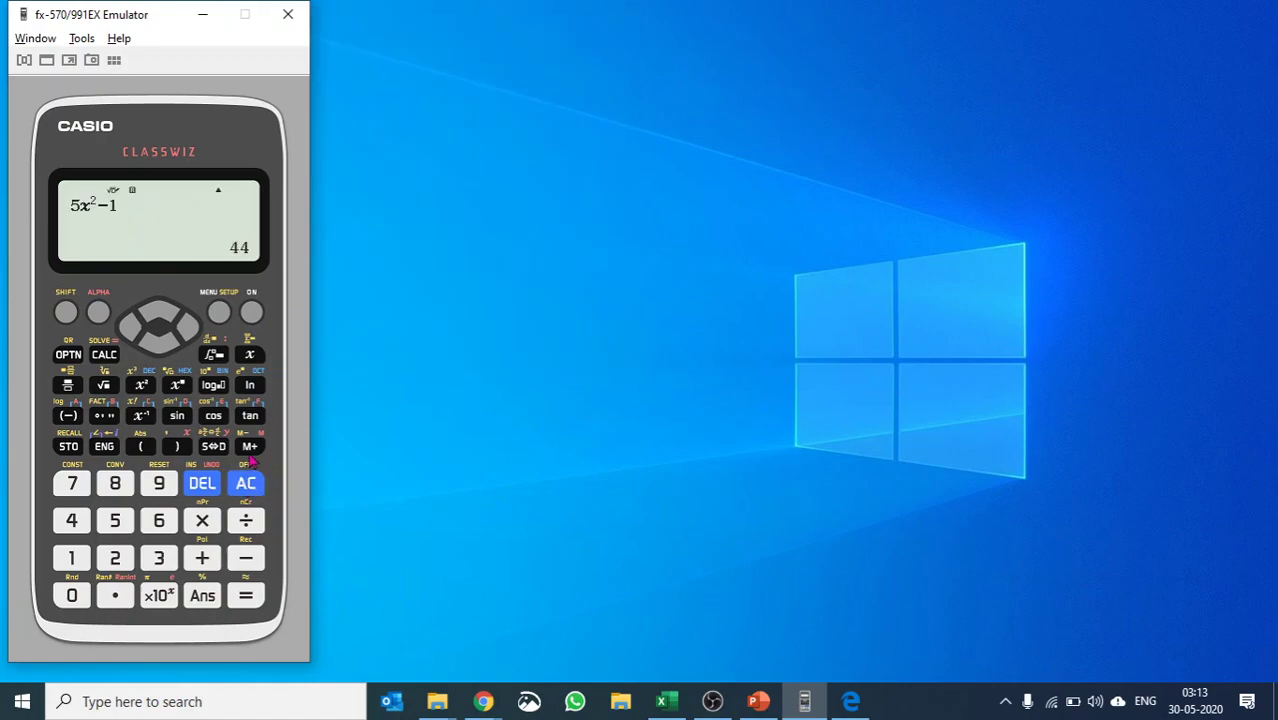
pyautogui.click(117, 560)
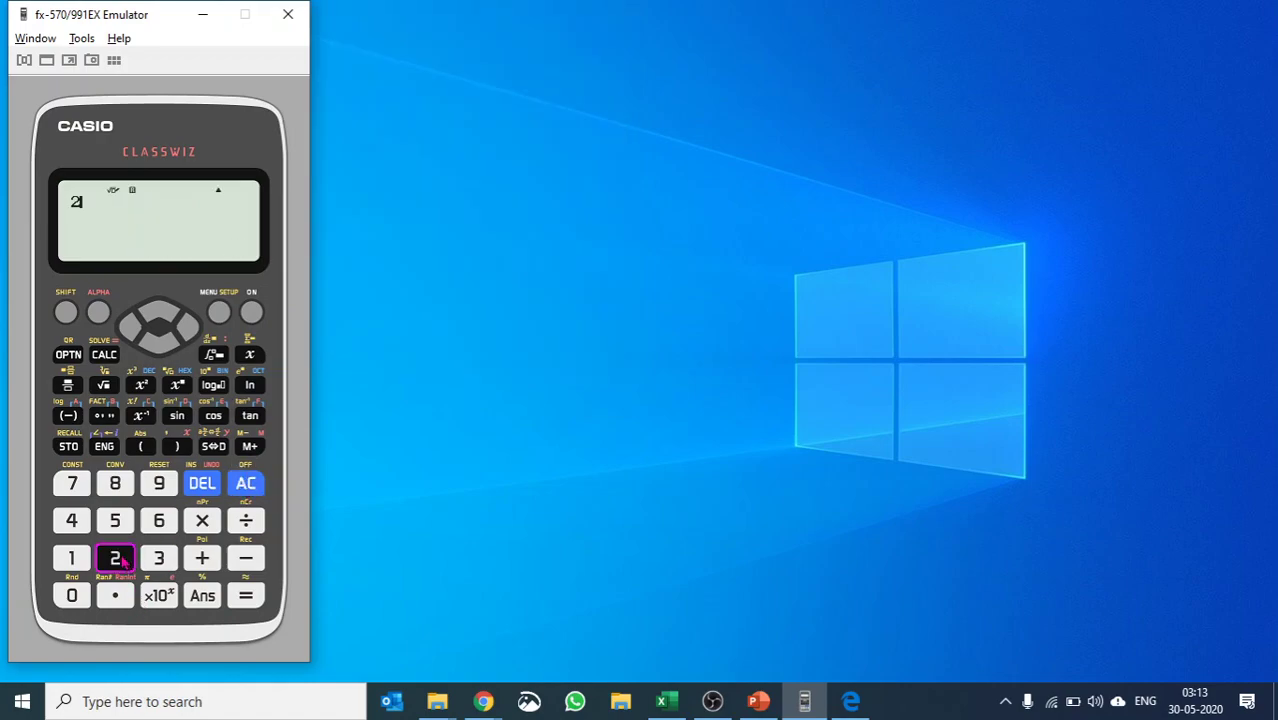
pyautogui.click(86, 520)
pyautogui.click(117, 522)
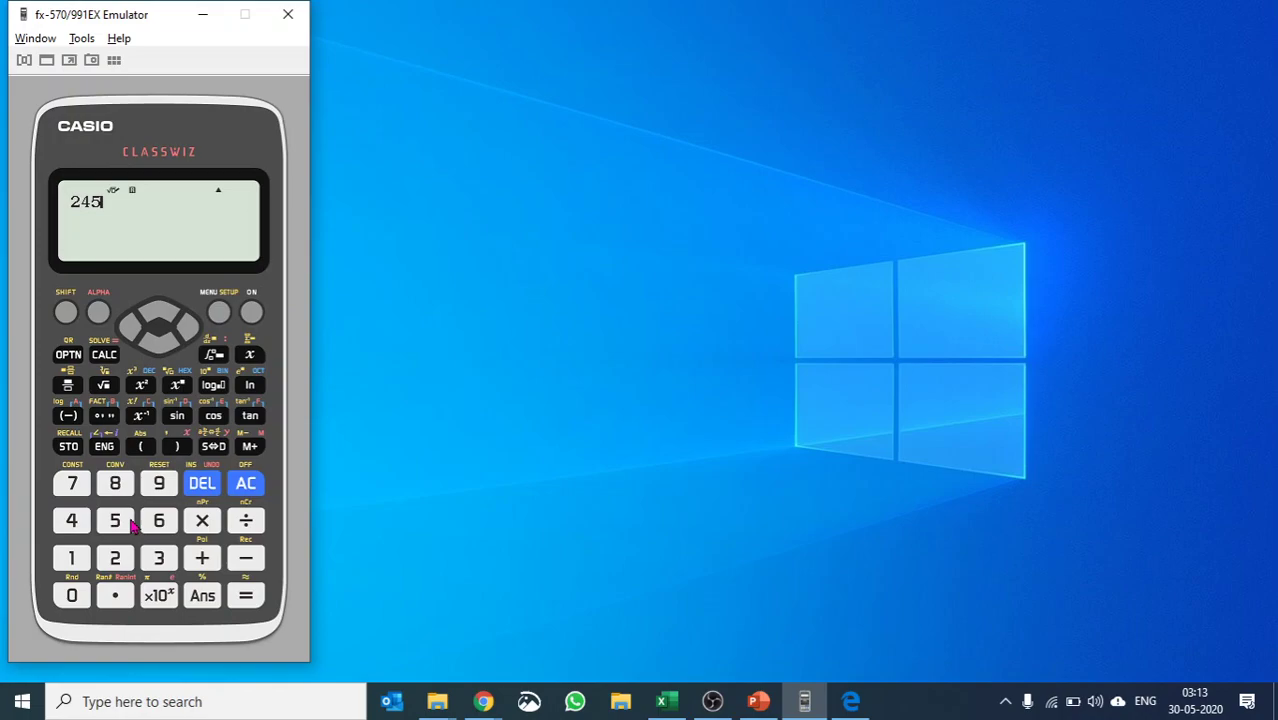
# Step: Attempt prime factorization of 245, then delete the stray degree symbol it produced
pyautogui.click(66, 314)
pyautogui.click(104, 417)
pyautogui.click(104, 418)
pyautogui.click(66, 312)
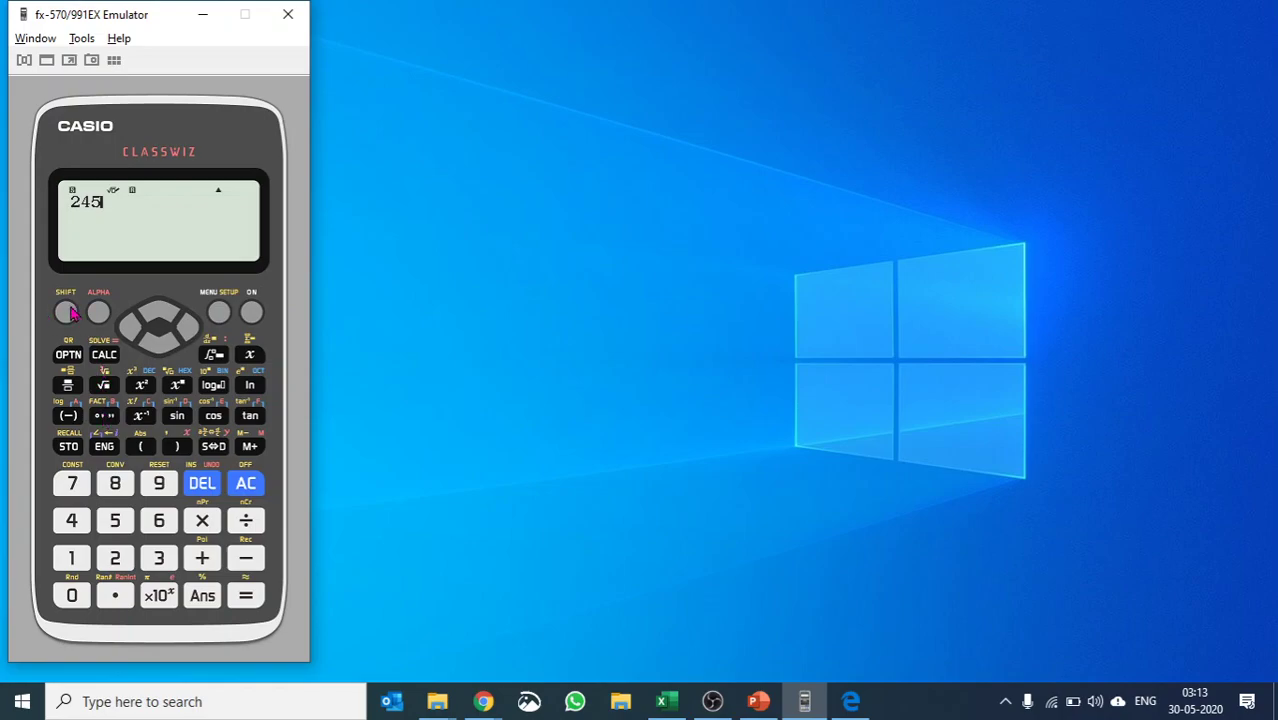
pyautogui.click(105, 419)
pyautogui.click(105, 419)
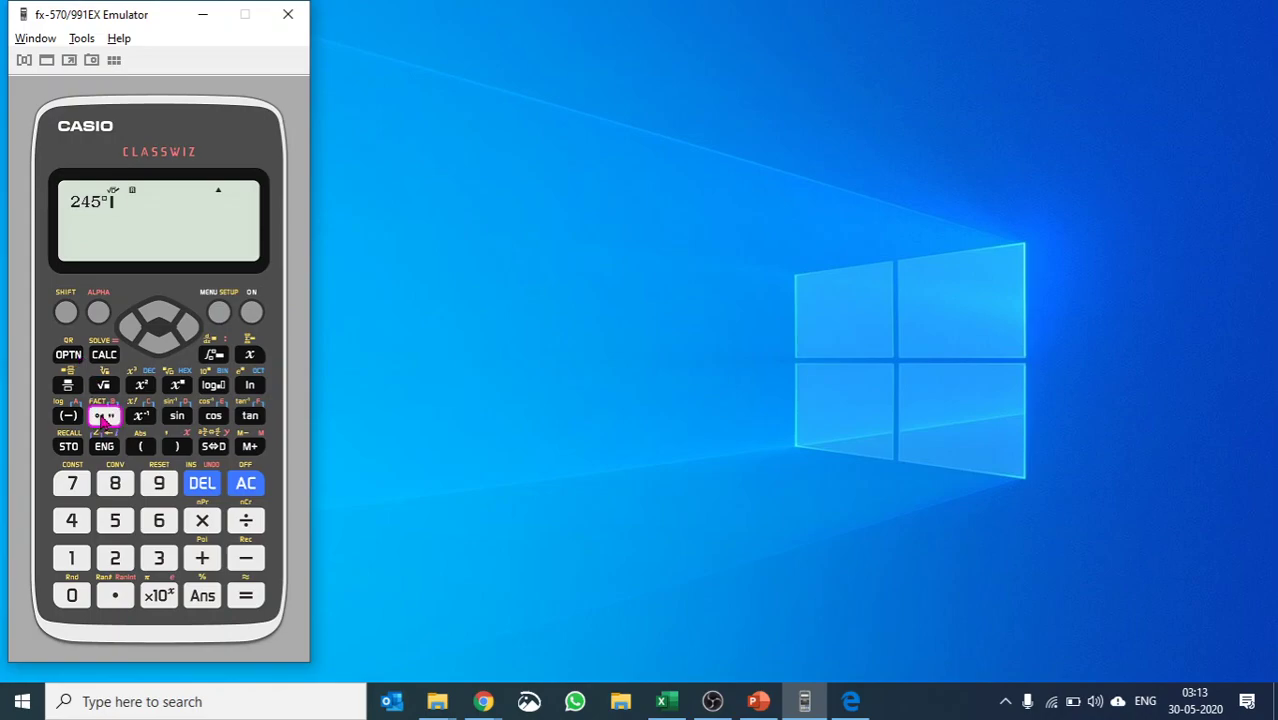
pyautogui.click(203, 484)
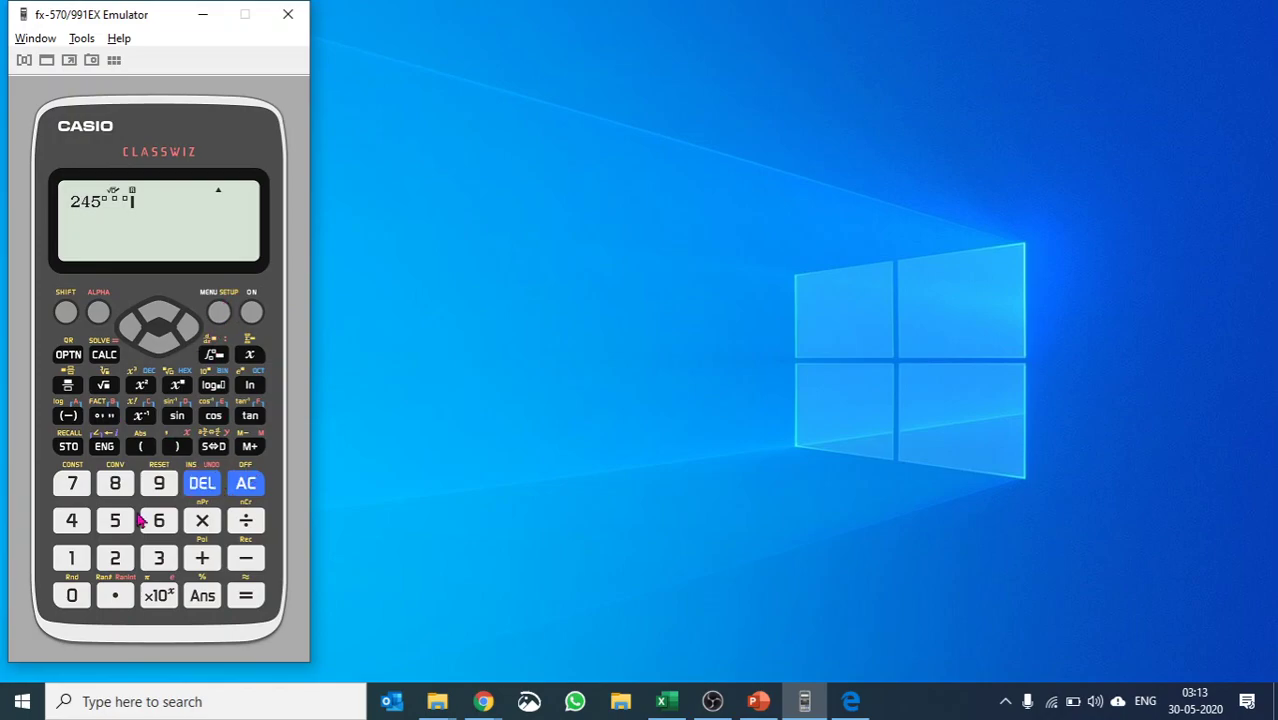
# Step: Restart Calculate mode and enter 242, ready for factoring with SHIFT
pyautogui.click(219, 312)
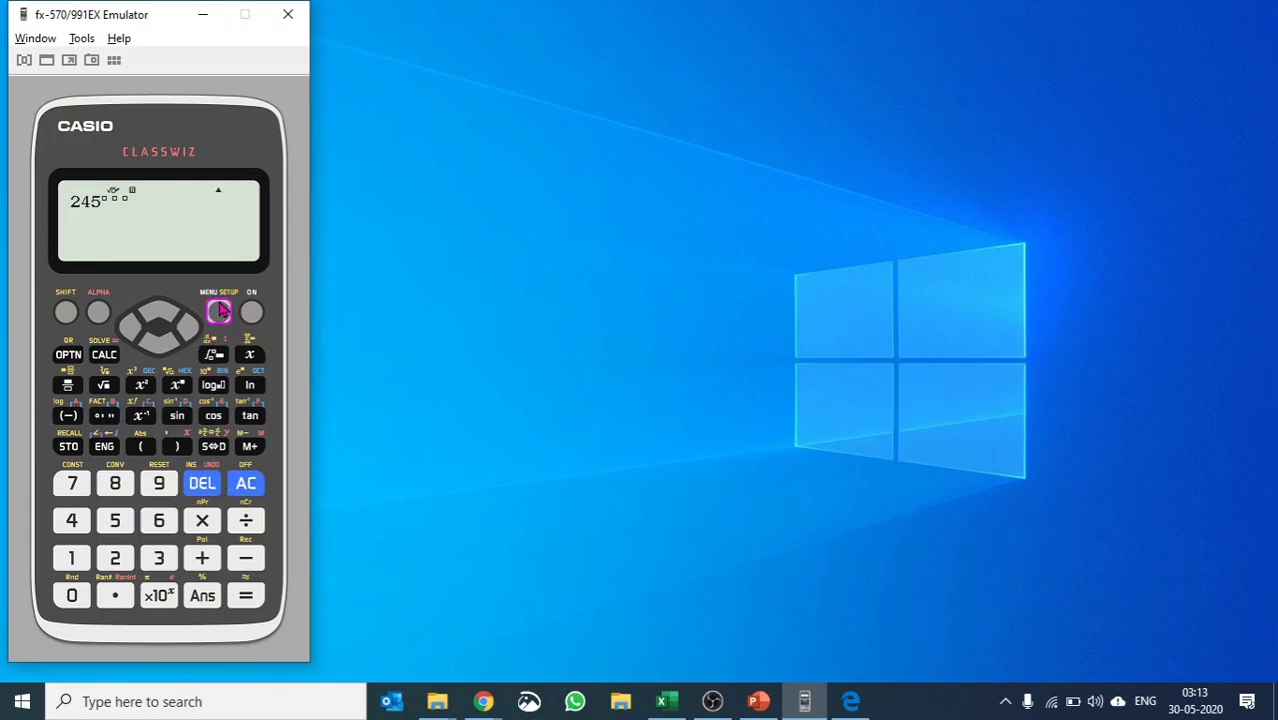
pyautogui.click(74, 560)
pyautogui.click(115, 558)
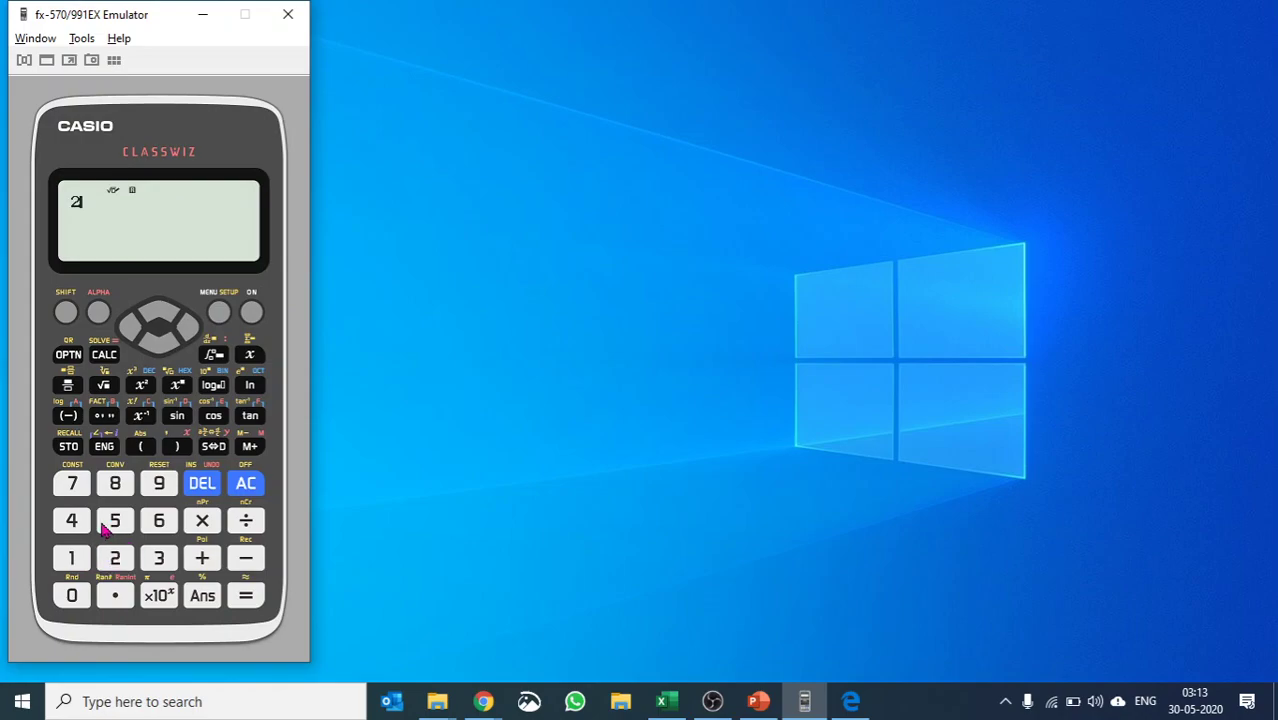
pyautogui.click(108, 530)
pyautogui.click(108, 563)
pyautogui.click(66, 313)
# Step: In the manual's Prime Factorization section, highlight the 1014 example and the 1,018,081 factor-limit note
pyautogui.click(851, 703)
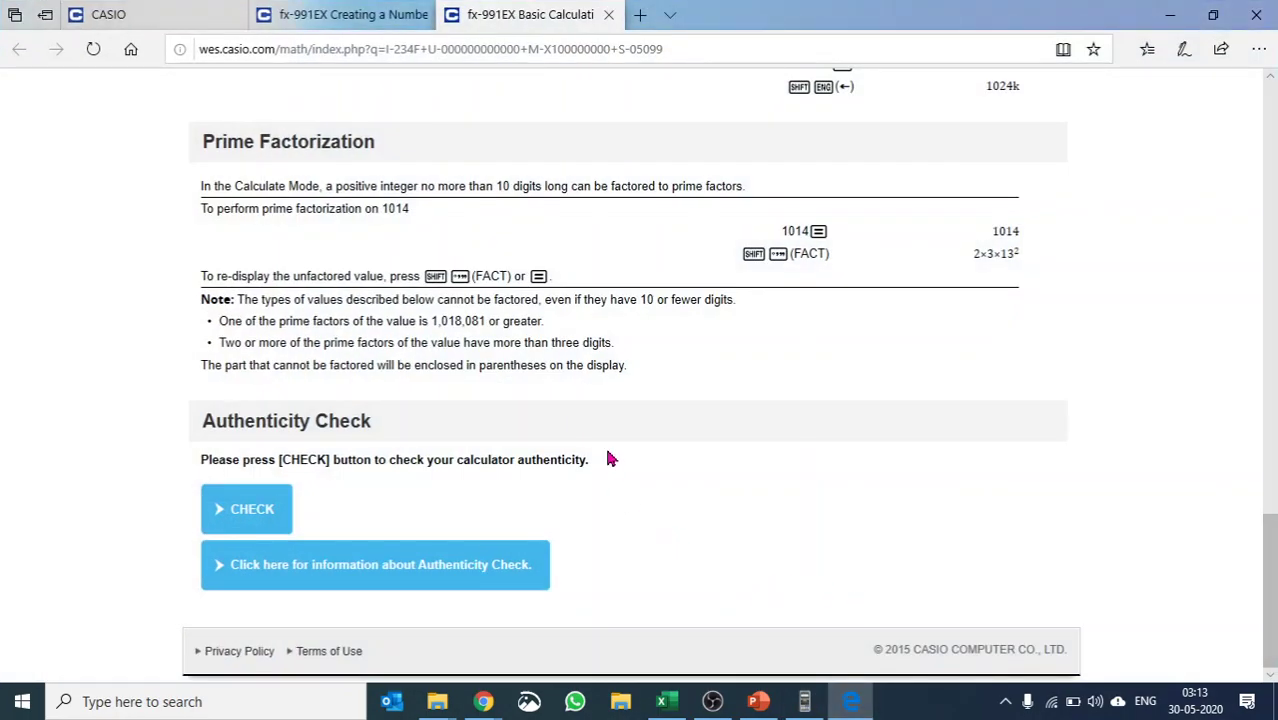
pyautogui.moveTo(387, 208); pyautogui.dragTo(411, 210)
pyautogui.moveTo(322, 320); pyautogui.dragTo(552, 326)
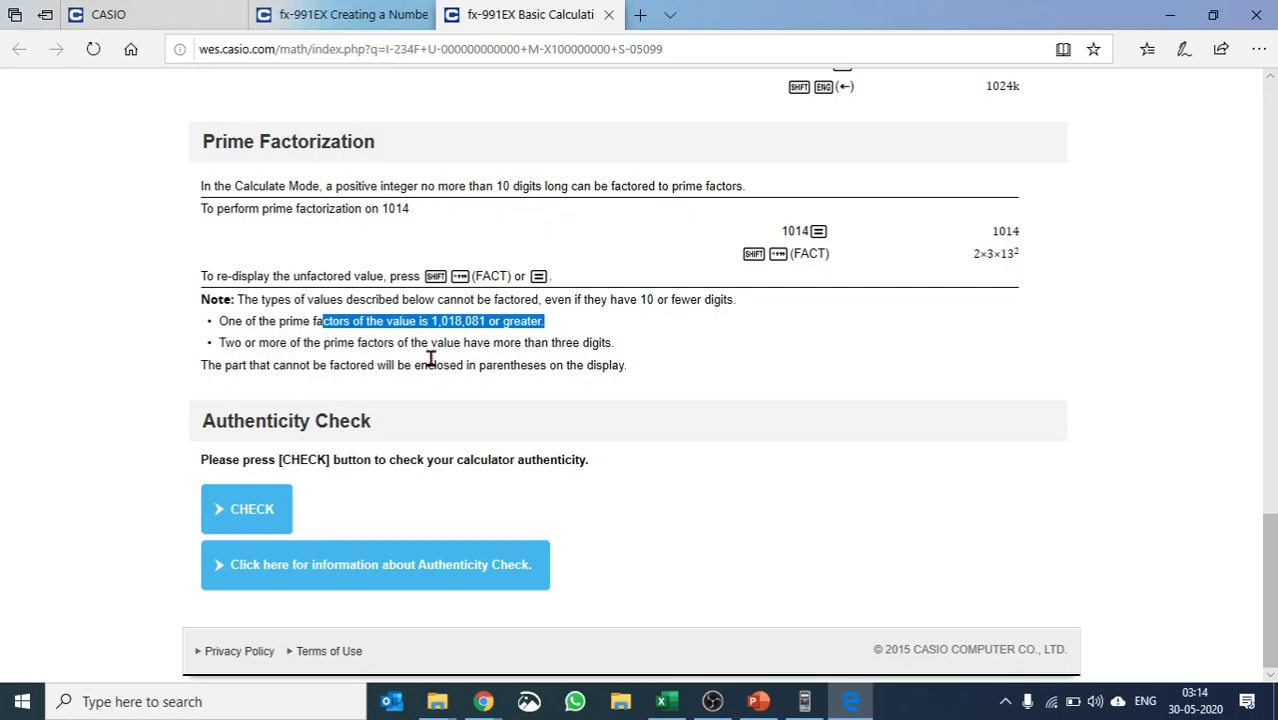
# Step: Bring the emulator back in front of the manual and apply SHIFT FACT to factor 242 into primes
pyautogui.click(806, 704)
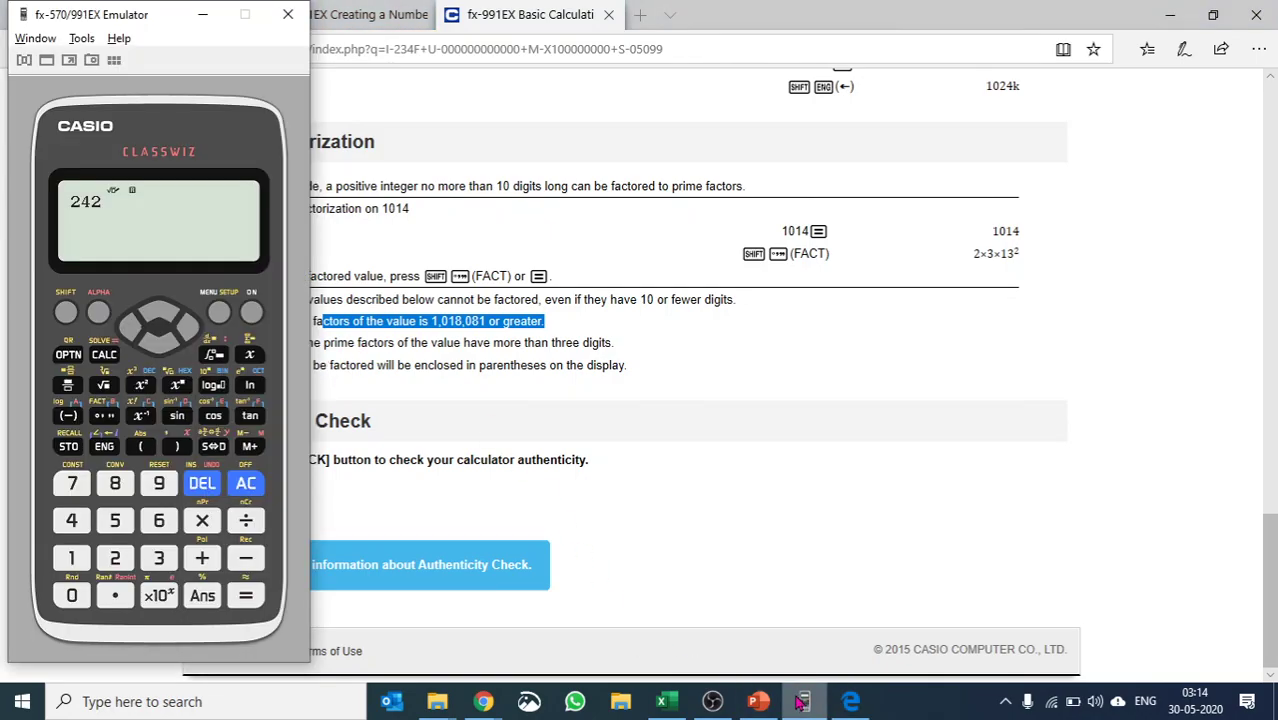
pyautogui.click(66, 313)
pyautogui.click(104, 416)
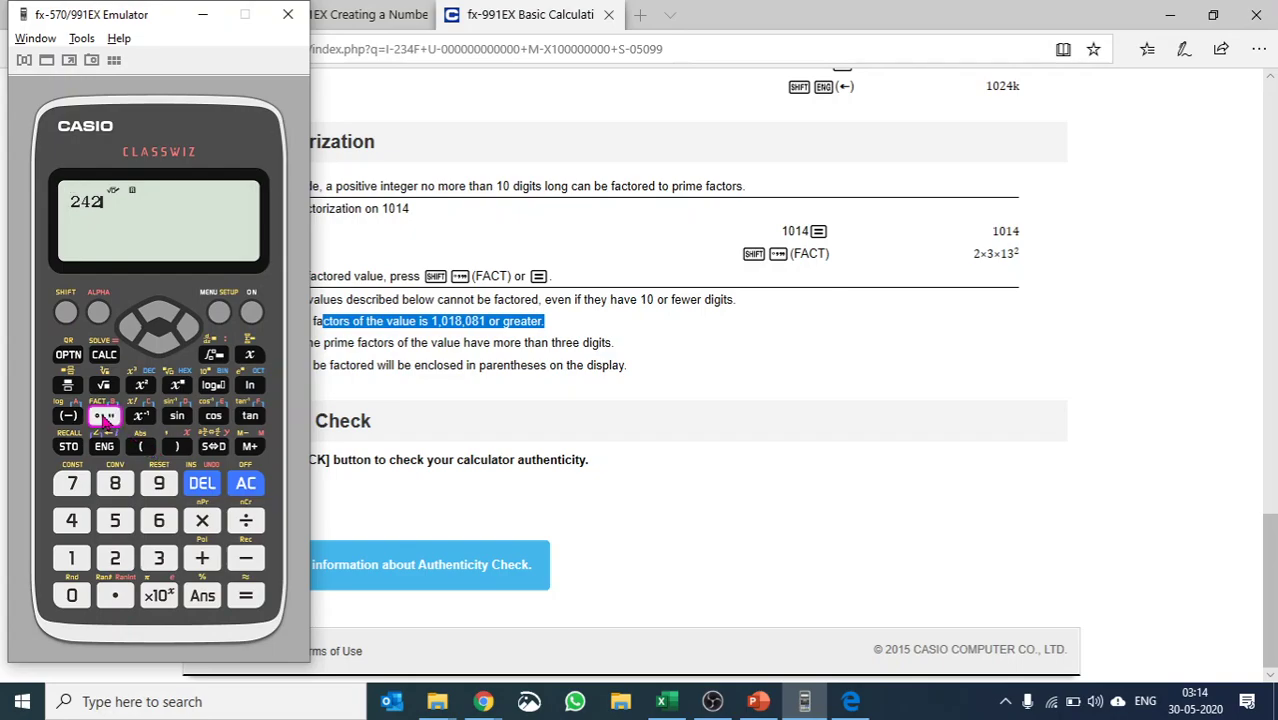